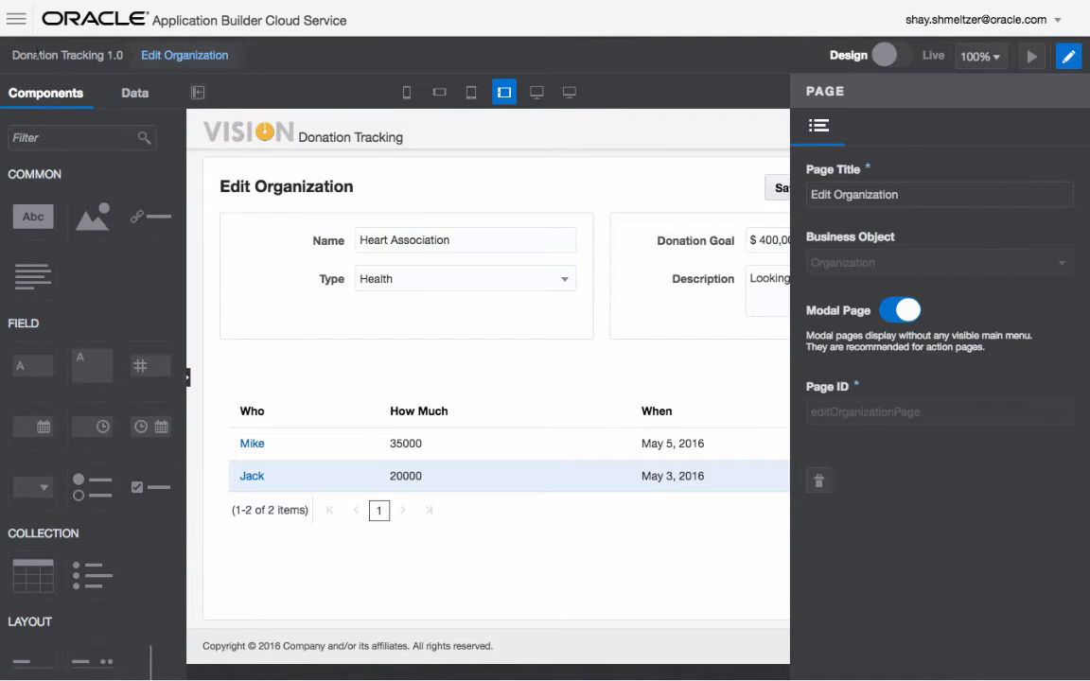
# Open the Data Designer and examine the Org_types and Organization business objects, including Organization's child object Donation.
pyautogui.click(23, 23)
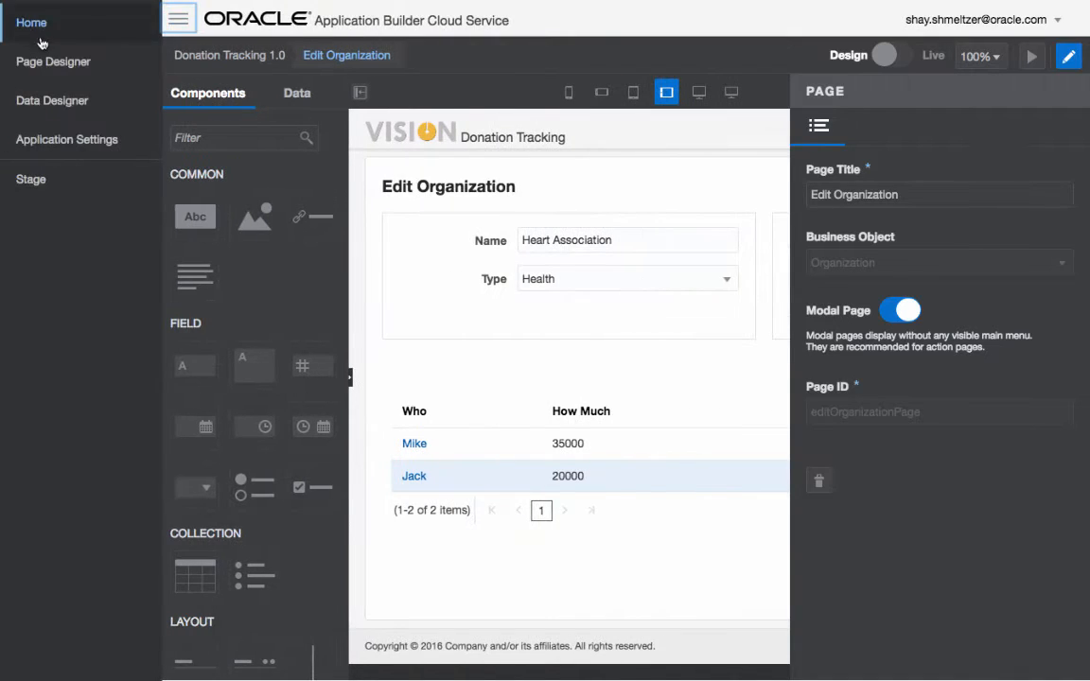
pyautogui.click(51, 109)
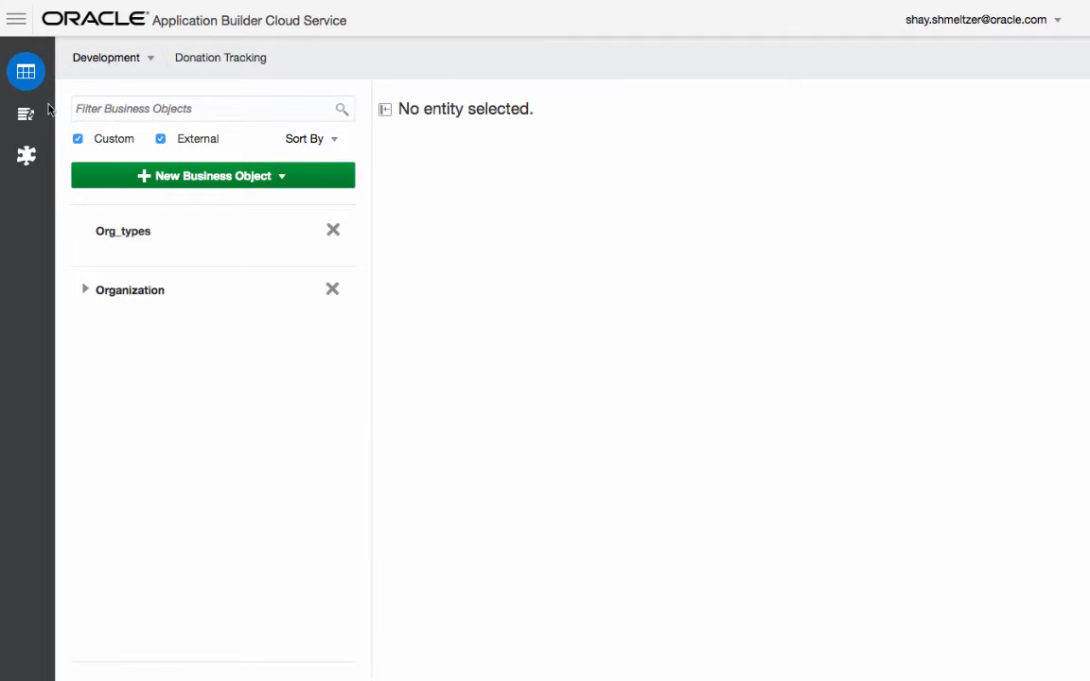
pyautogui.click(206, 282)
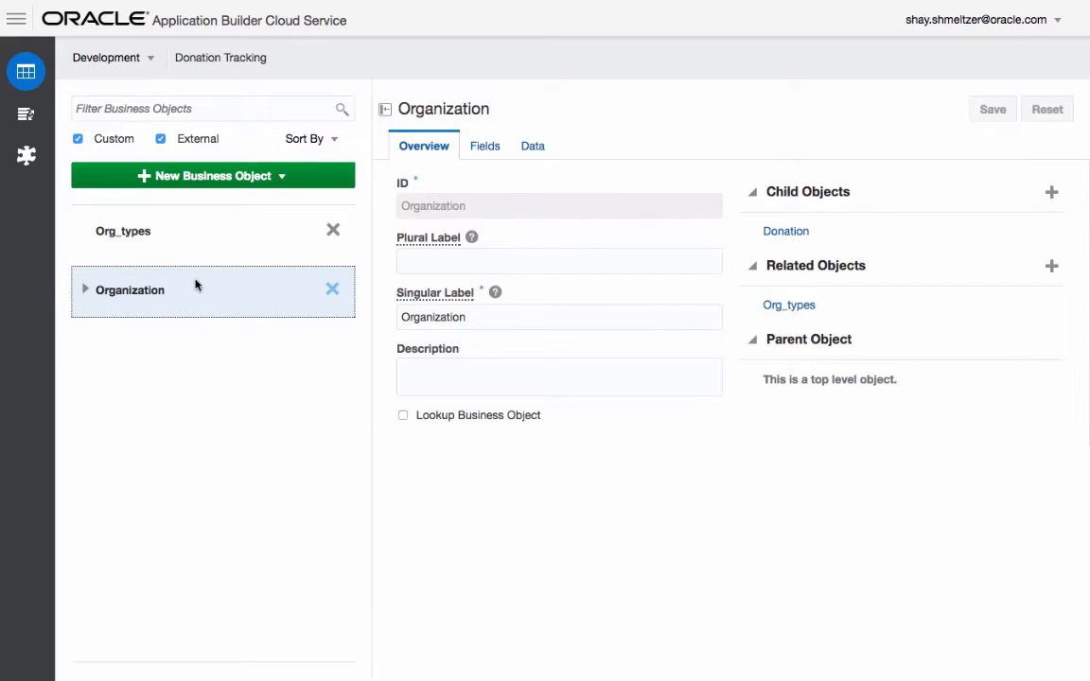
pyautogui.click(86, 290)
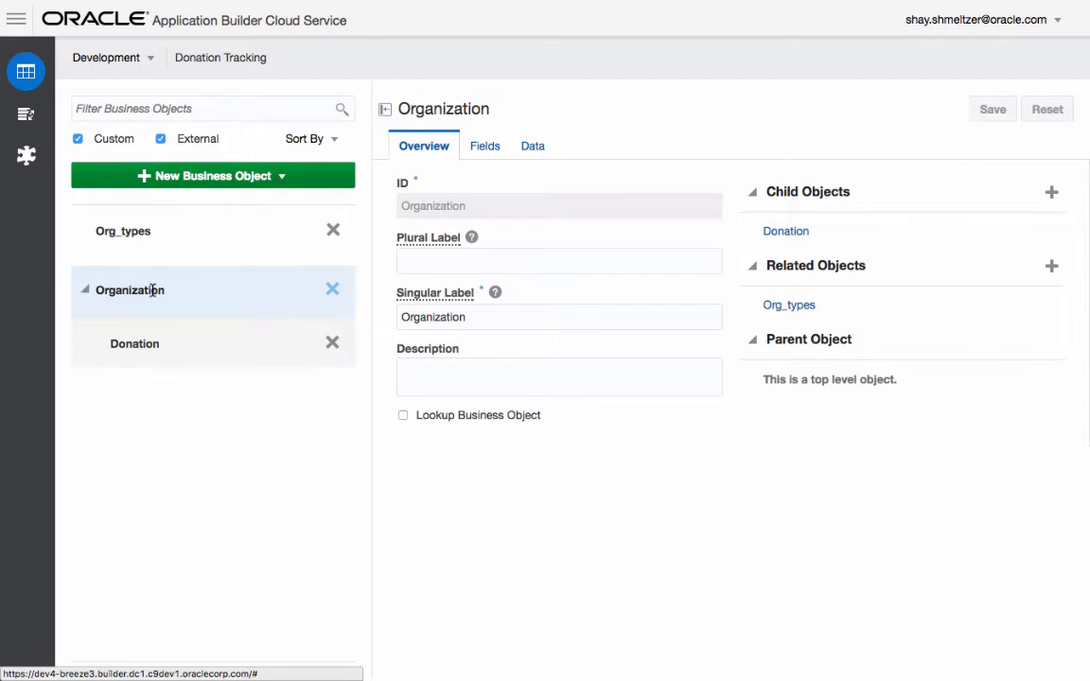
pyautogui.click(174, 345)
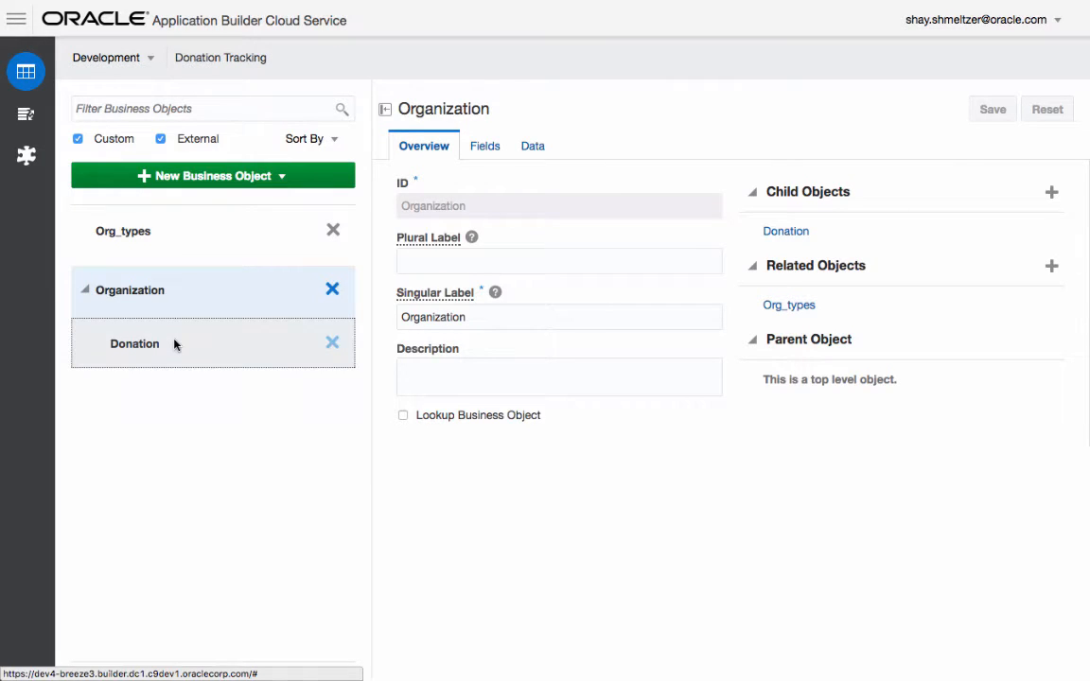
pyautogui.click(147, 230)
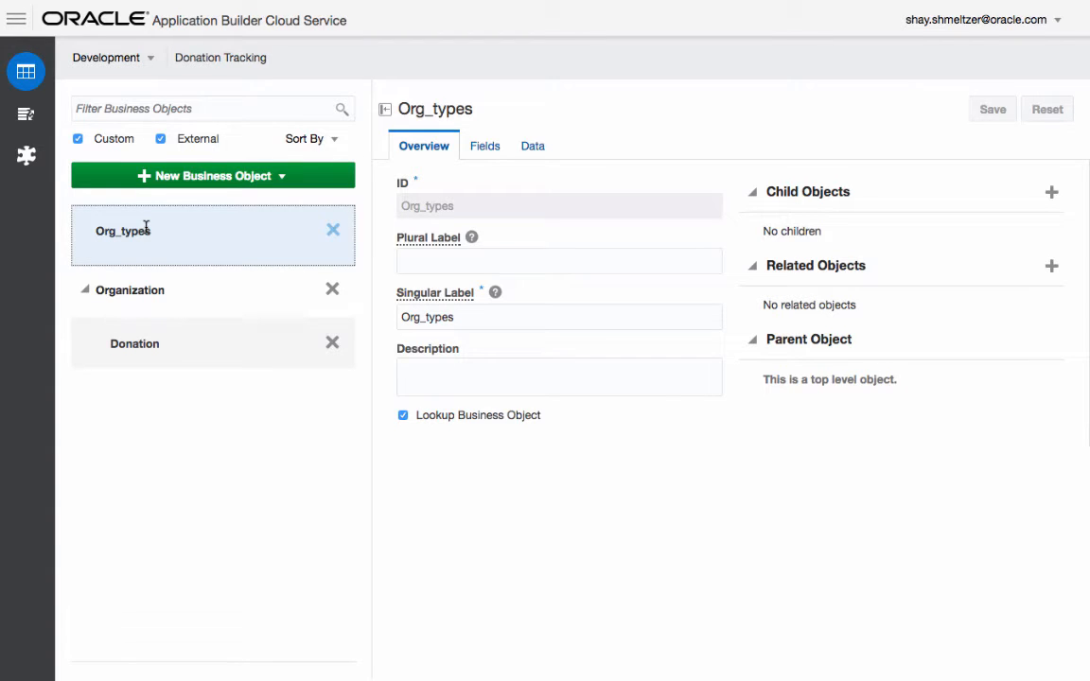
pyautogui.click(141, 289)
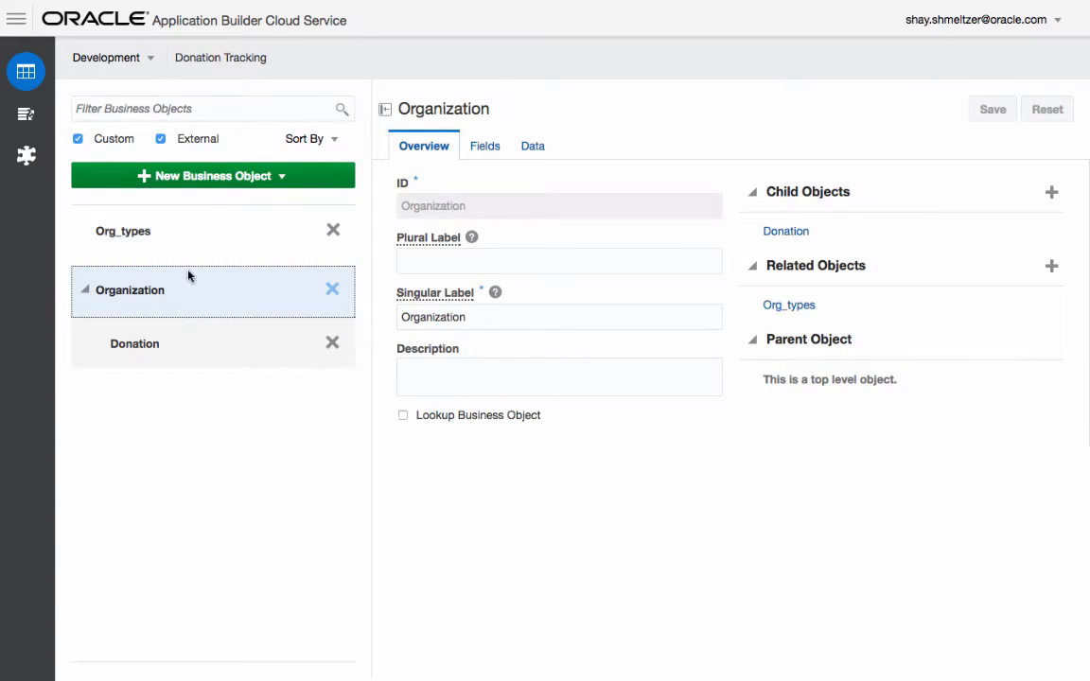
# Review the Organization object's field definitions and its stored data rows.
pyautogui.click(485, 151)
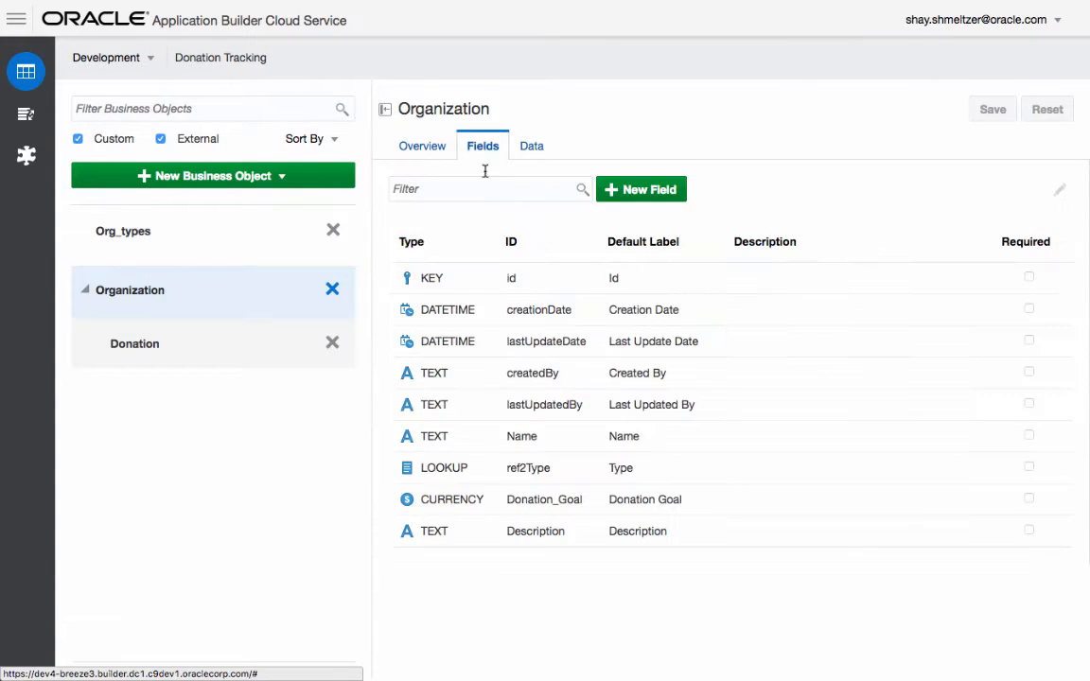
pyautogui.click(534, 147)
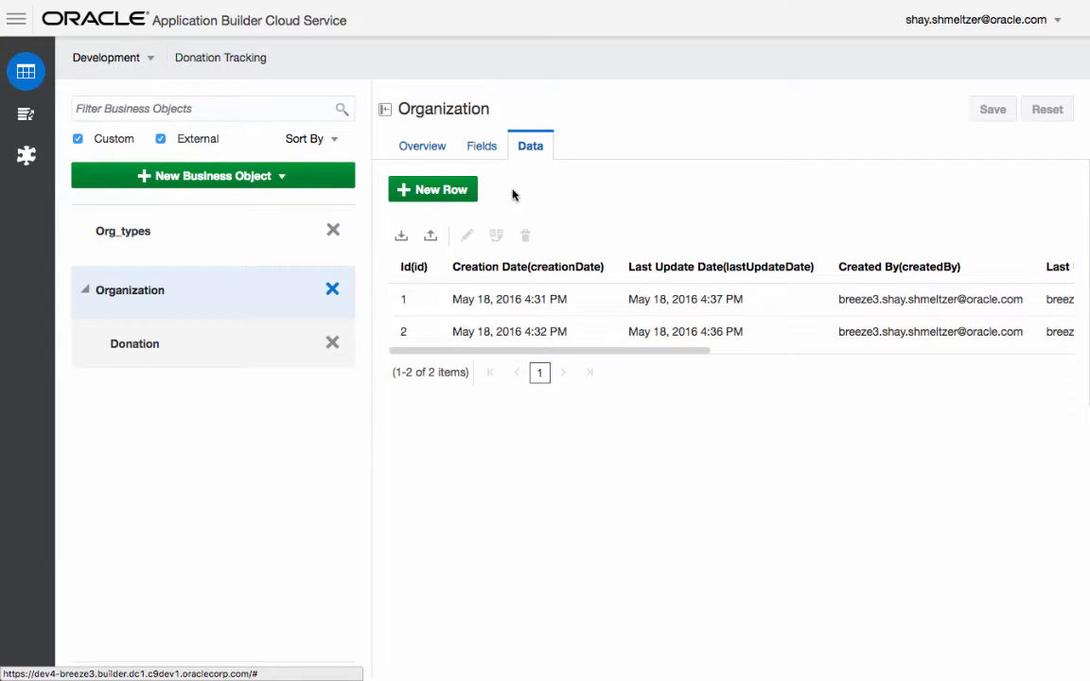
pyautogui.click(483, 148)
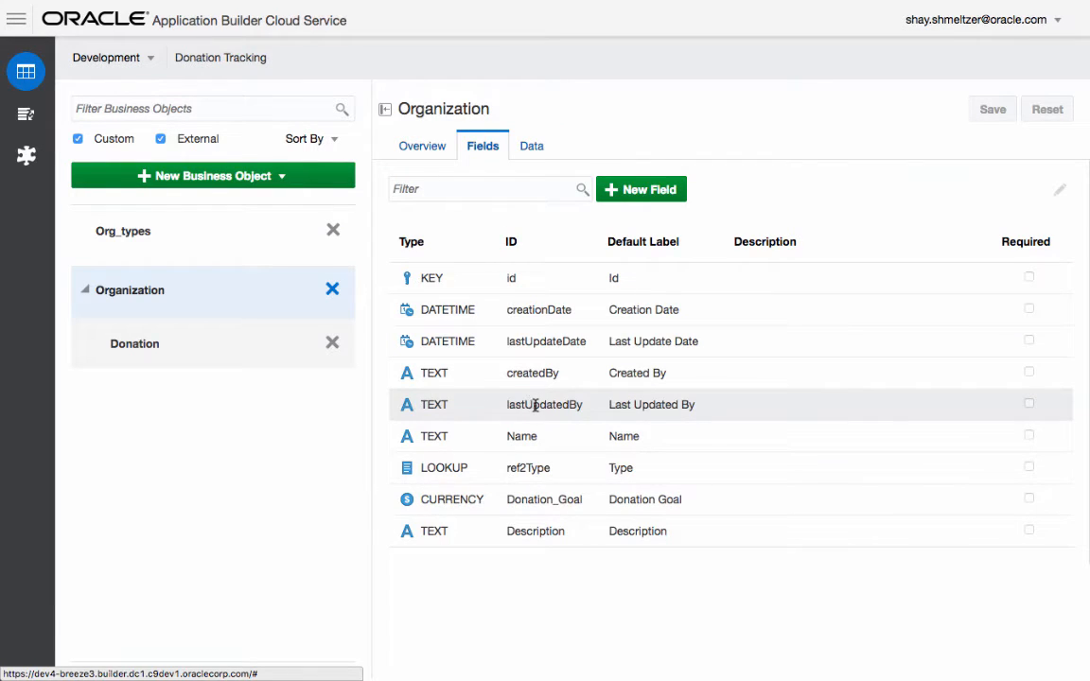
# Open the validation rules of the How_Much currency field in the Donation object.
pyautogui.click(236, 346)
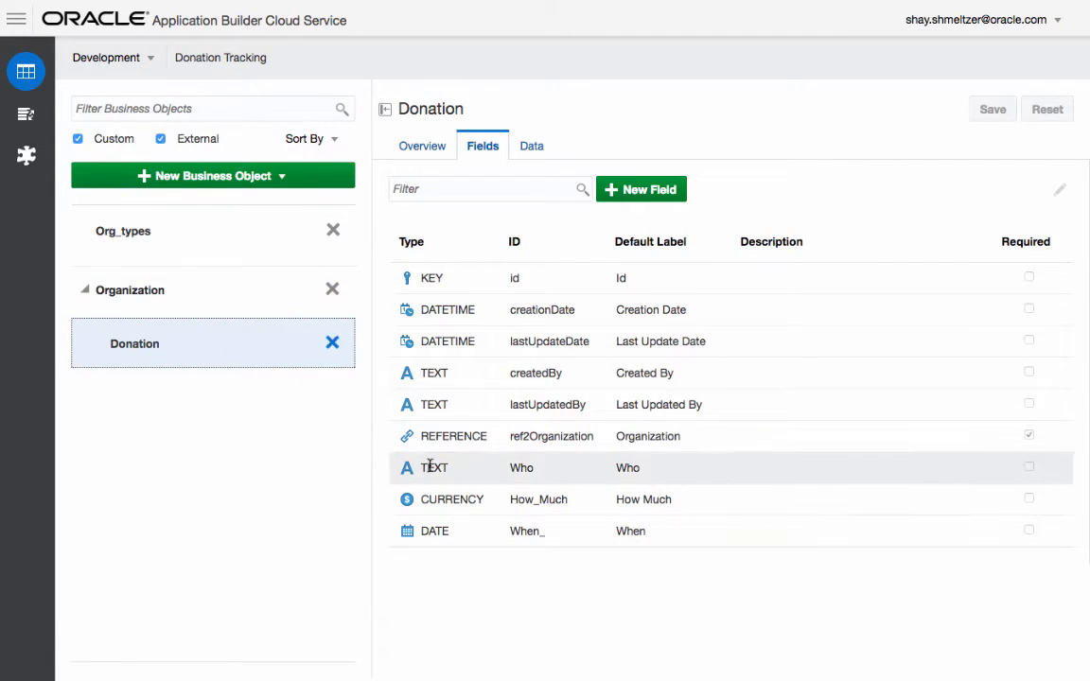
pyautogui.click(539, 498)
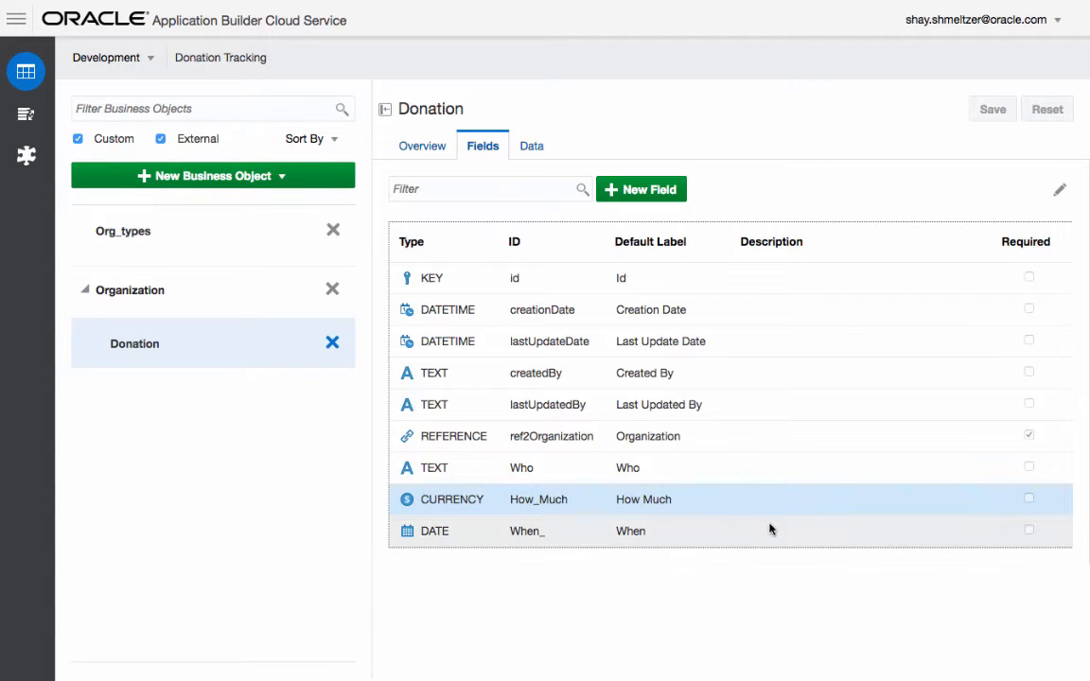
pyautogui.click(1060, 191)
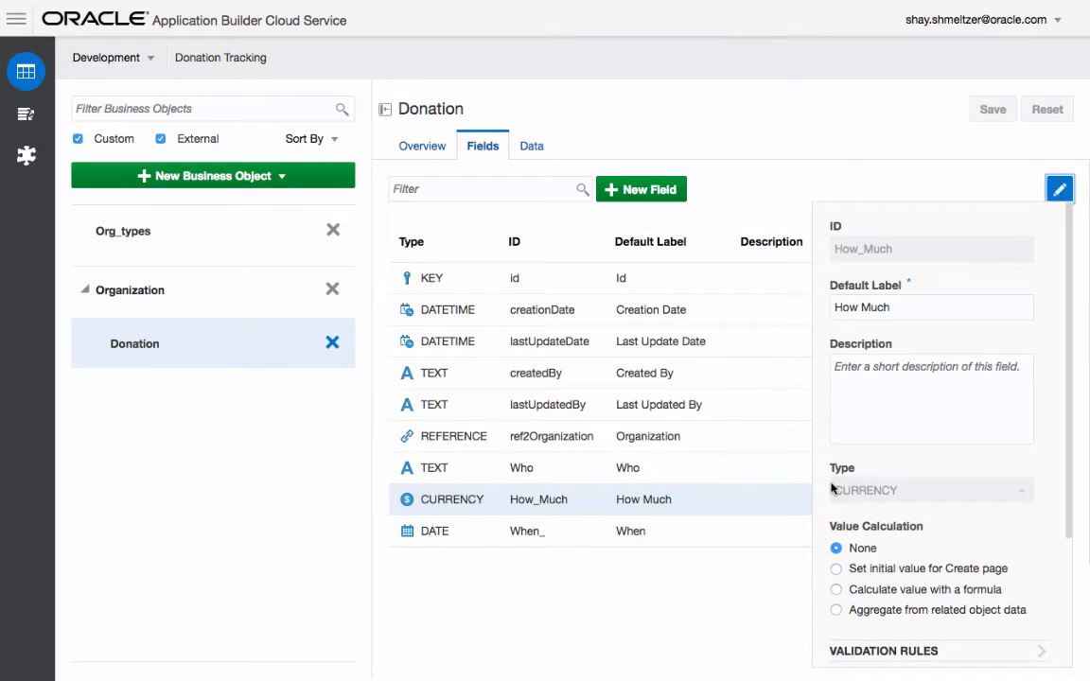
pyautogui.scroll(-4, 842, 483)
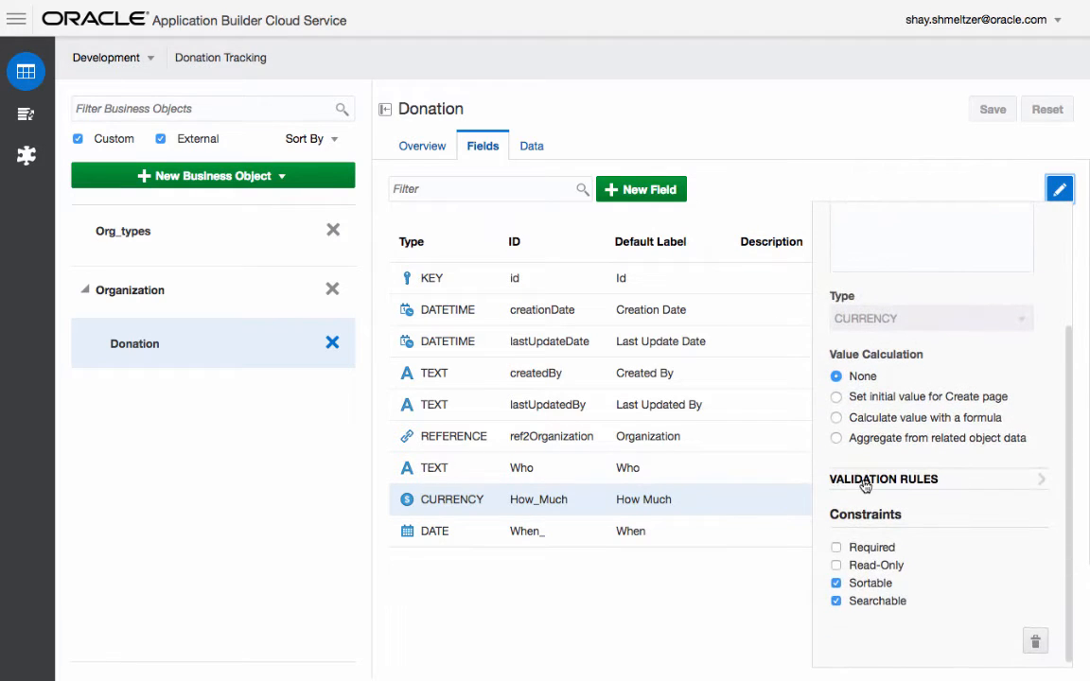
pyautogui.click(864, 479)
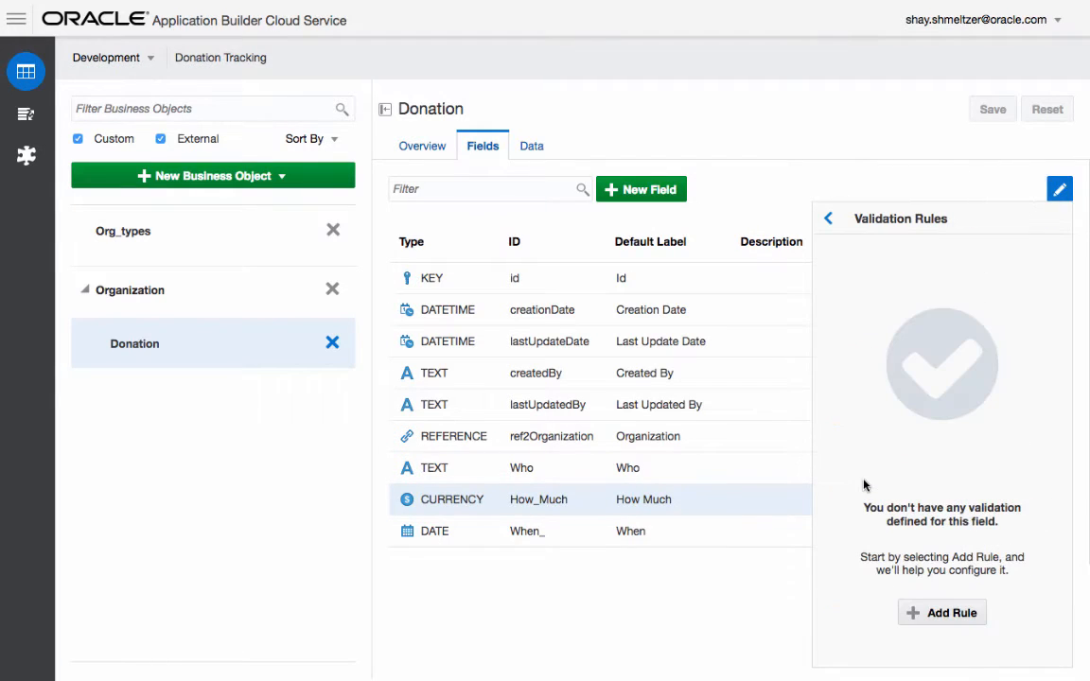
# Add a Range validation rule from 0 to 100000 to the How_Much field and save the Donation object.
pyautogui.click(946, 613)
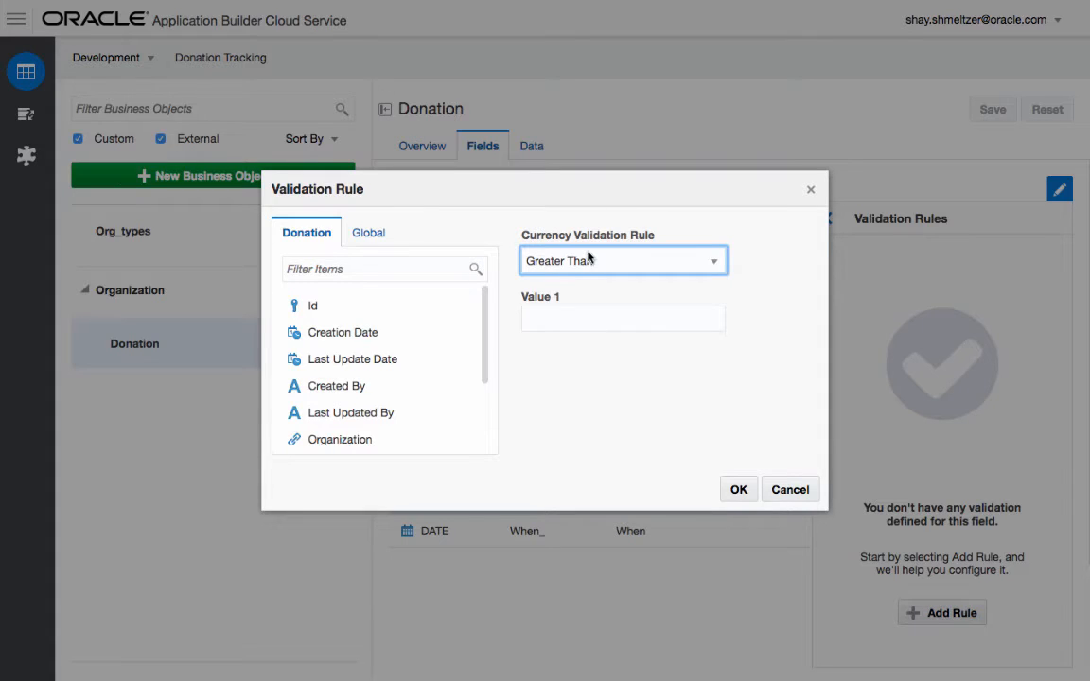
pyautogui.click(568, 261)
pyautogui.click(574, 332)
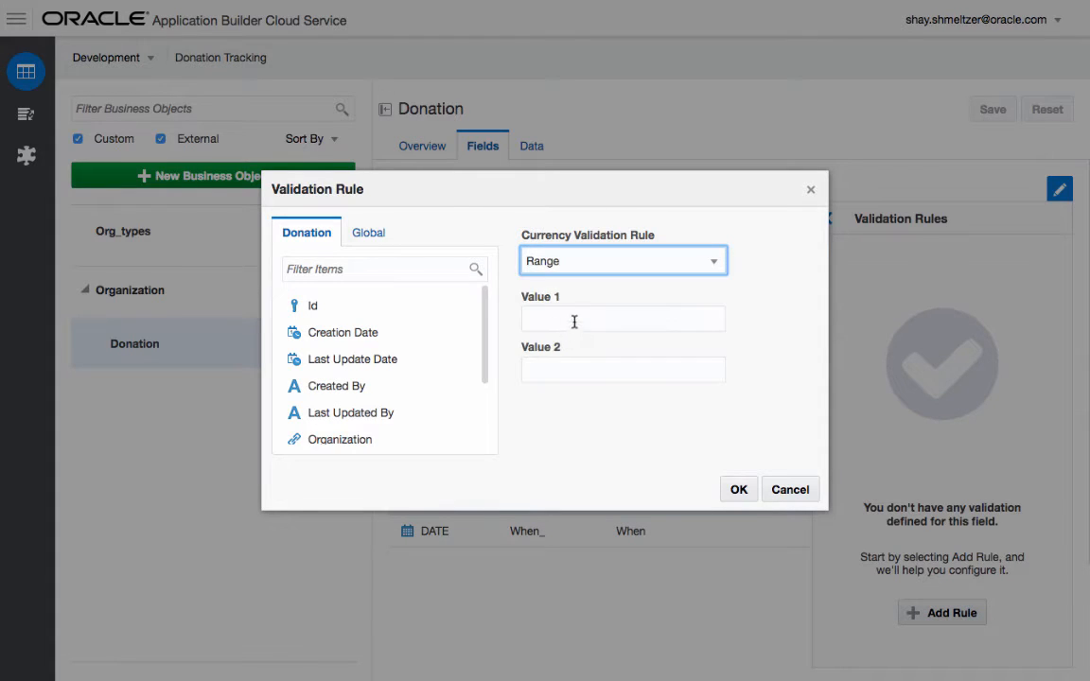
pyautogui.click(571, 318)
pyautogui.write('0')
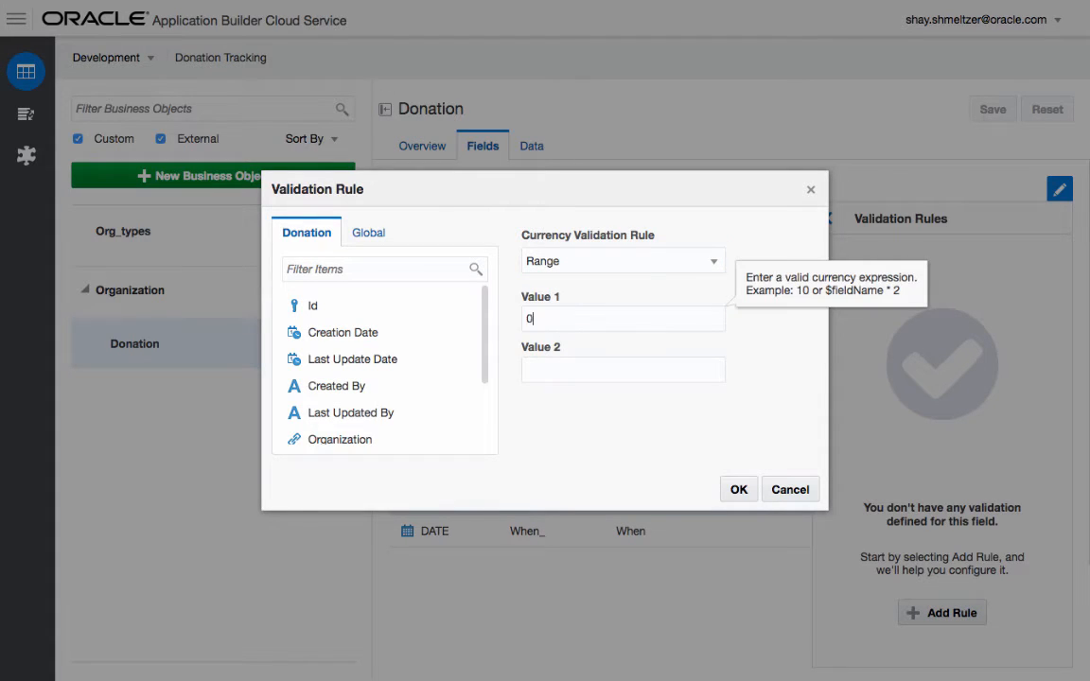
pyautogui.press('Tab')
pyautogui.write('100000')
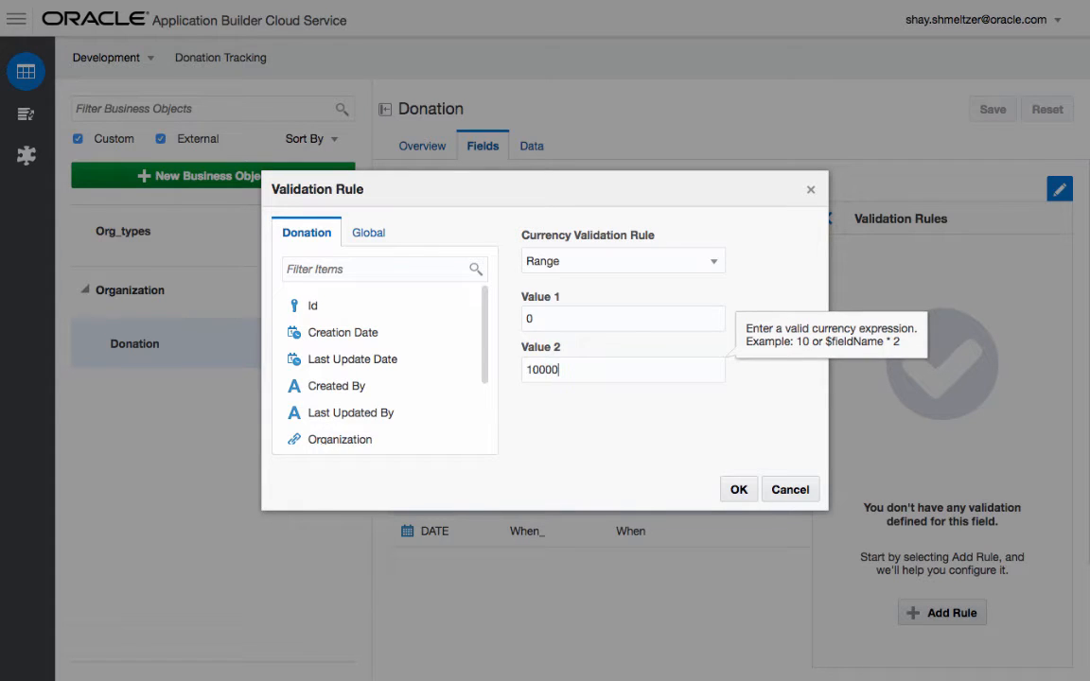
pyautogui.press('Tab')
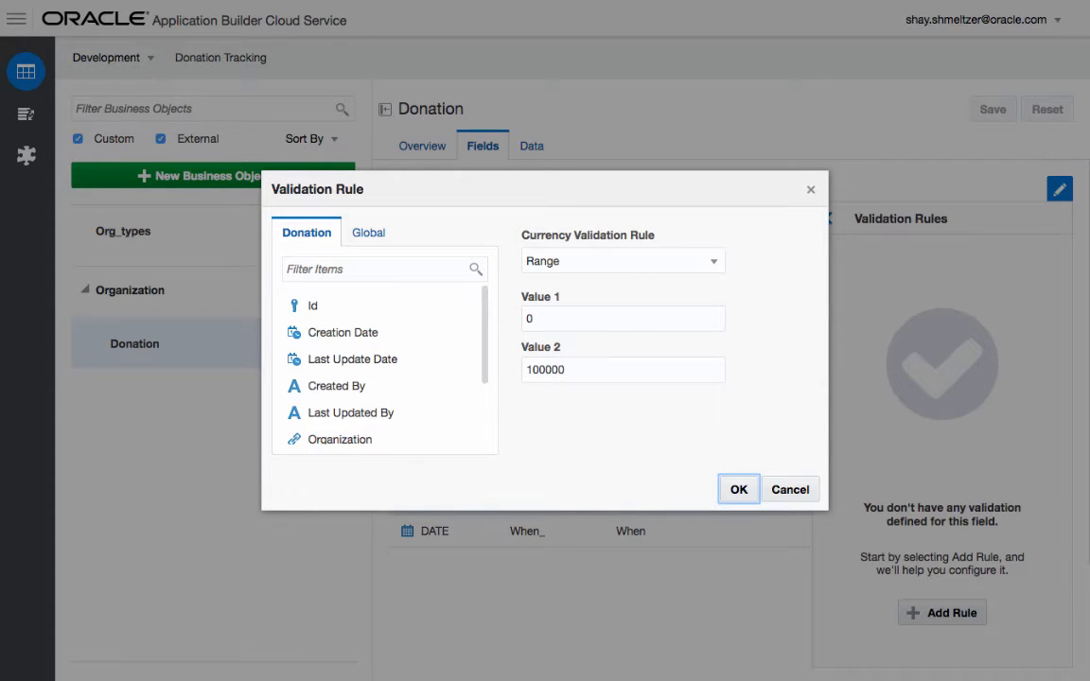
pyautogui.click(734, 490)
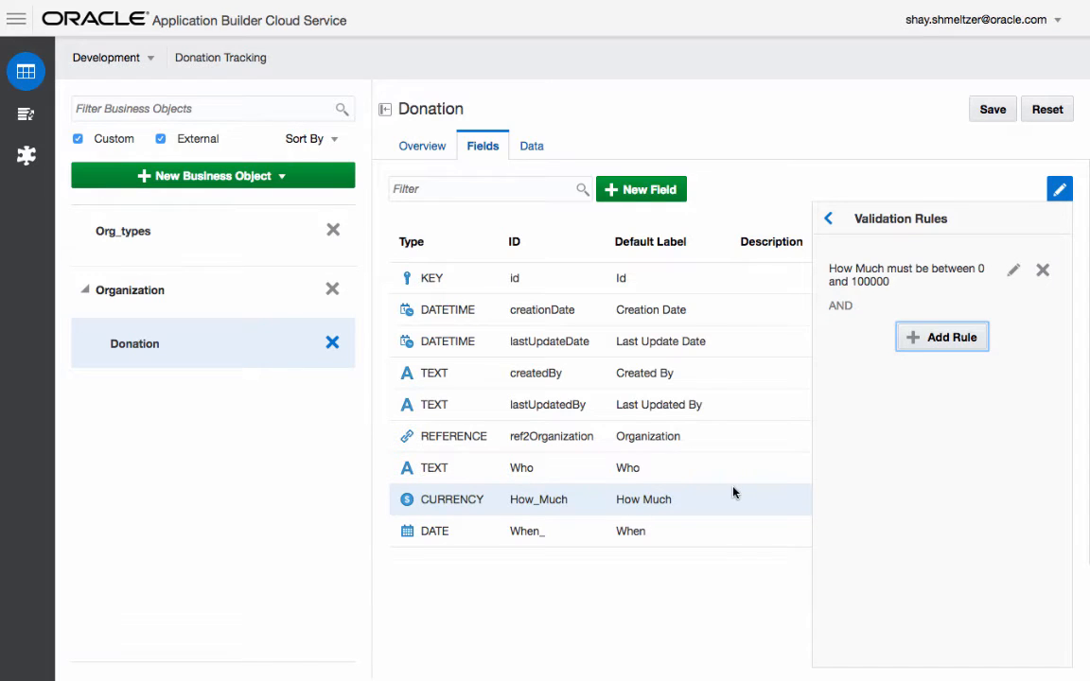
pyautogui.click(828, 218)
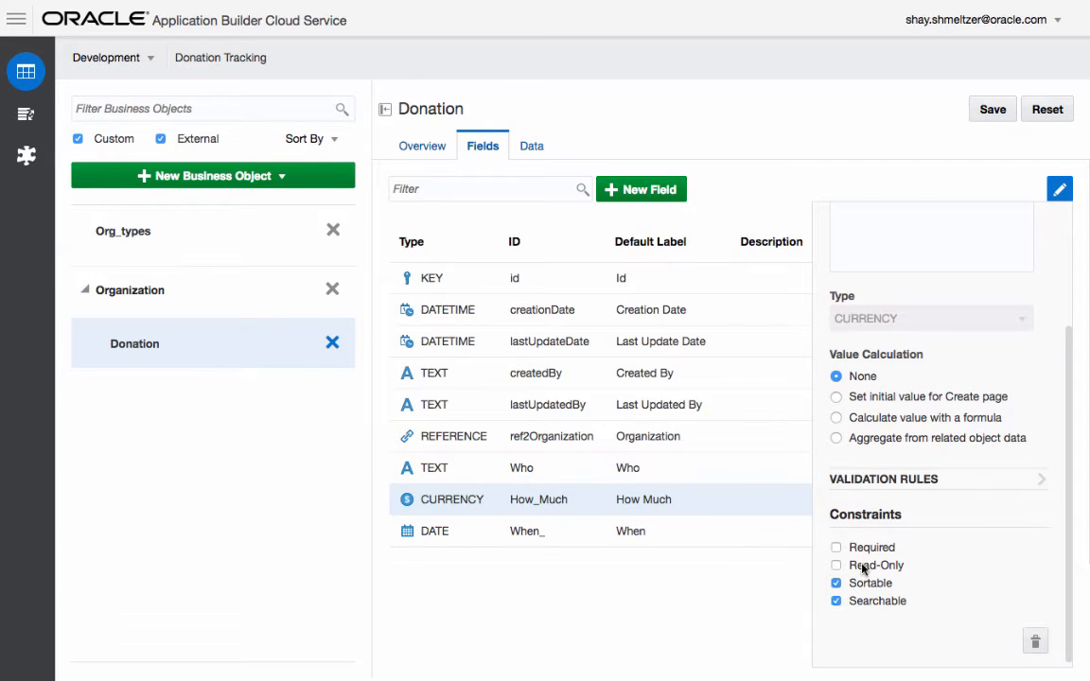
pyautogui.click(992, 110)
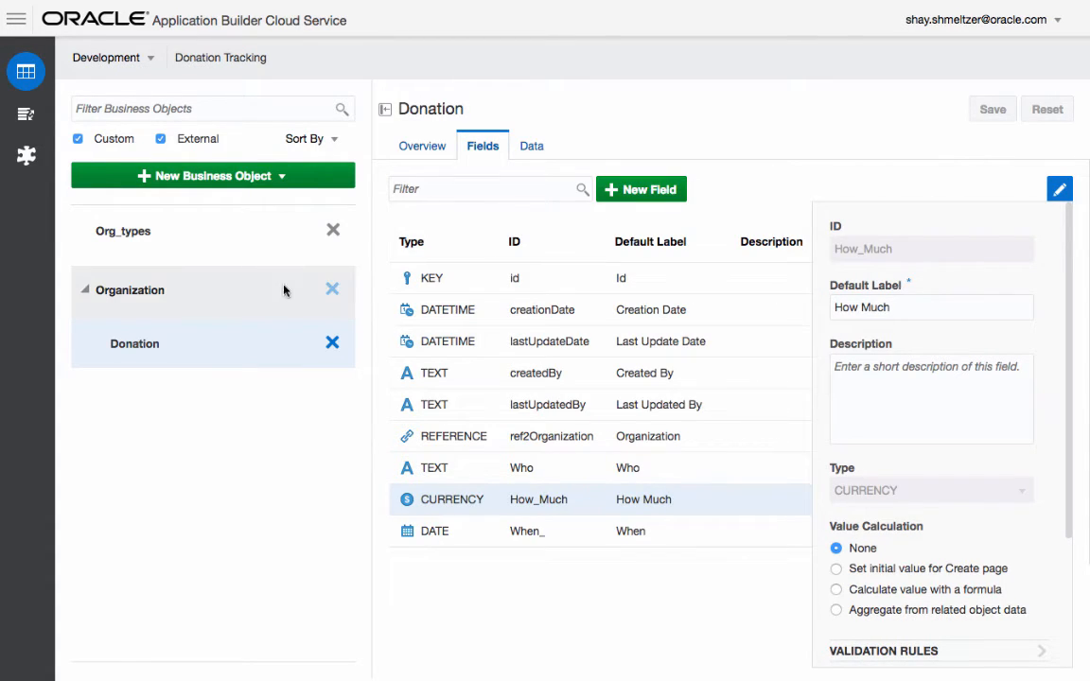
# Add a Currency field labelled "Total Donations" with the field name Total_Donations to the Organization object.
pyautogui.click(252, 291)
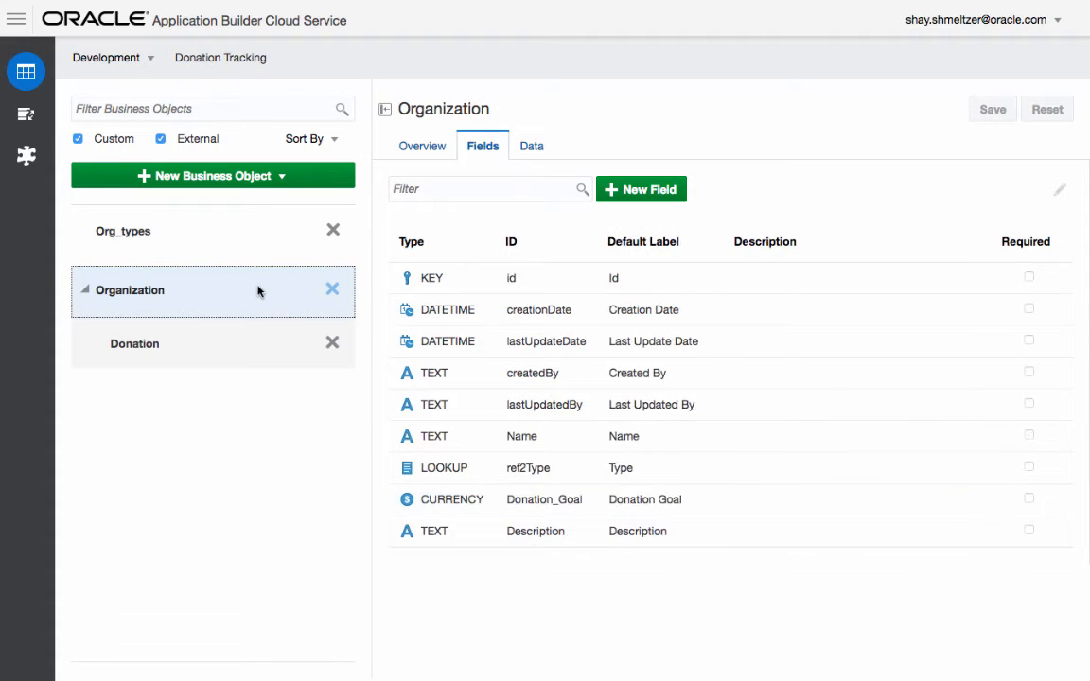
pyautogui.click(636, 190)
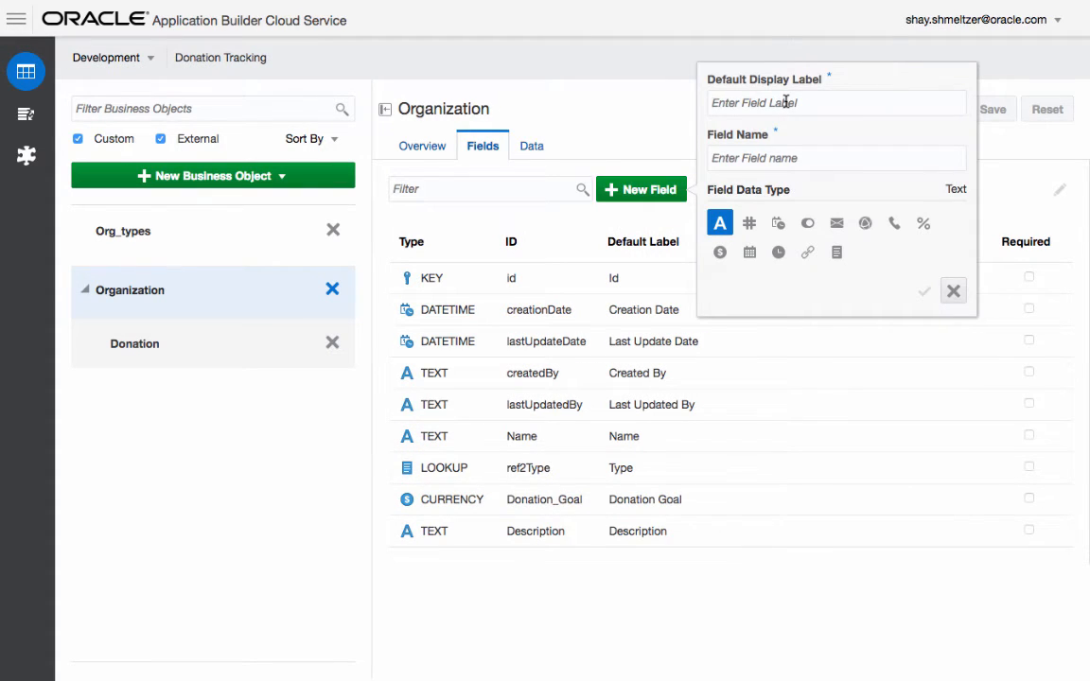
pyautogui.write('TotalDonat')
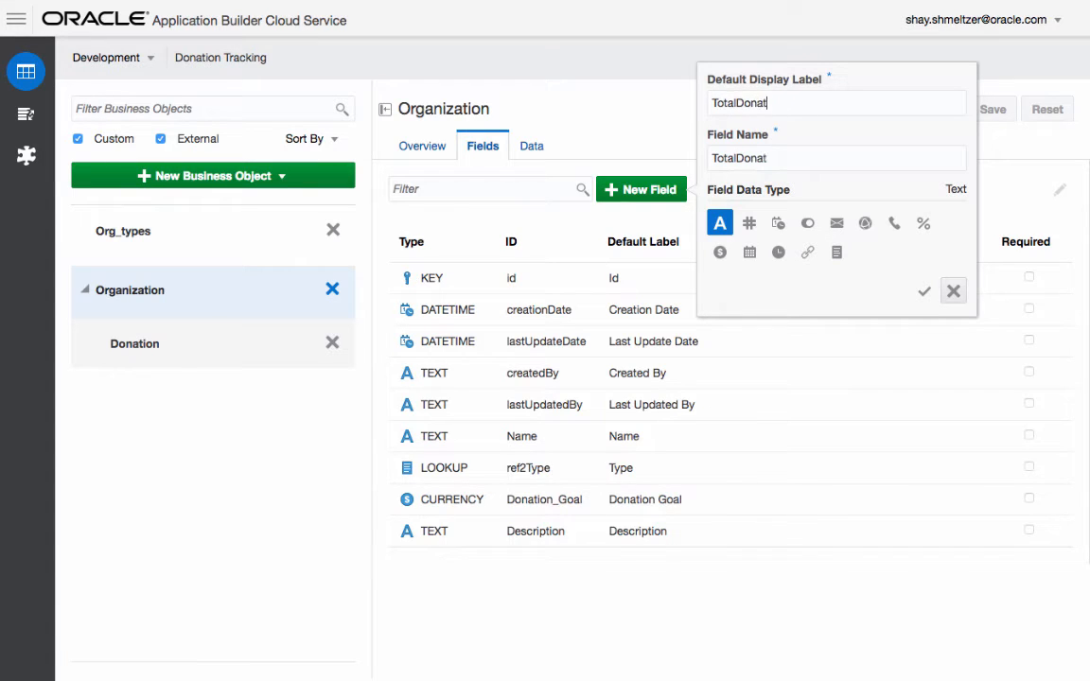
pyautogui.write('ions')
pyautogui.click(738, 103)
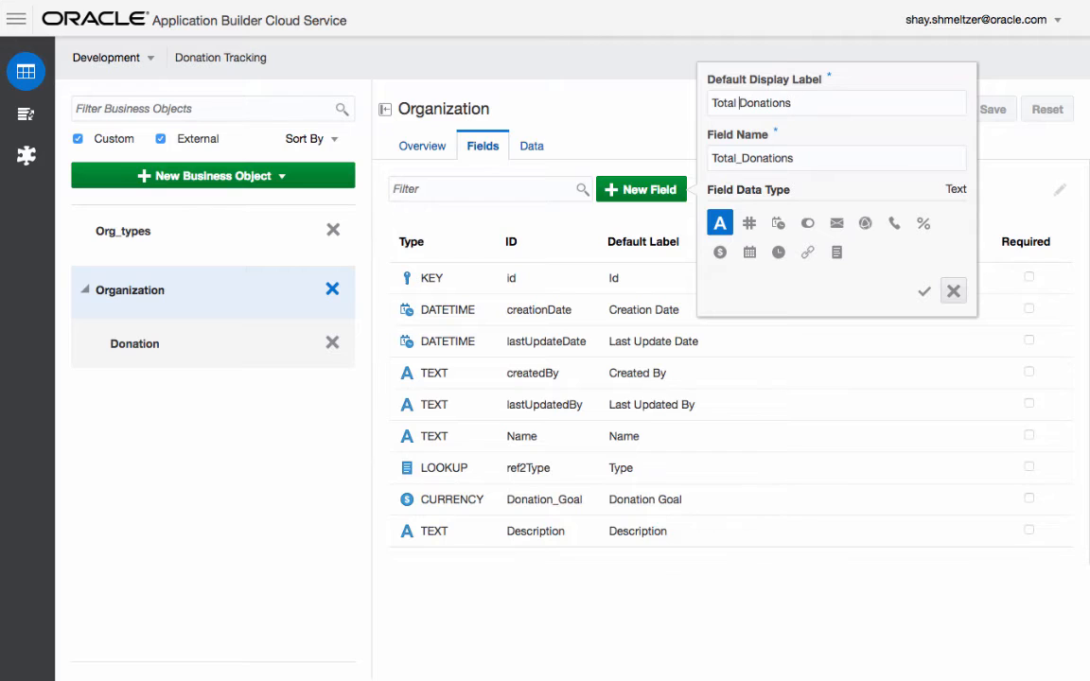
pyautogui.click(720, 253)
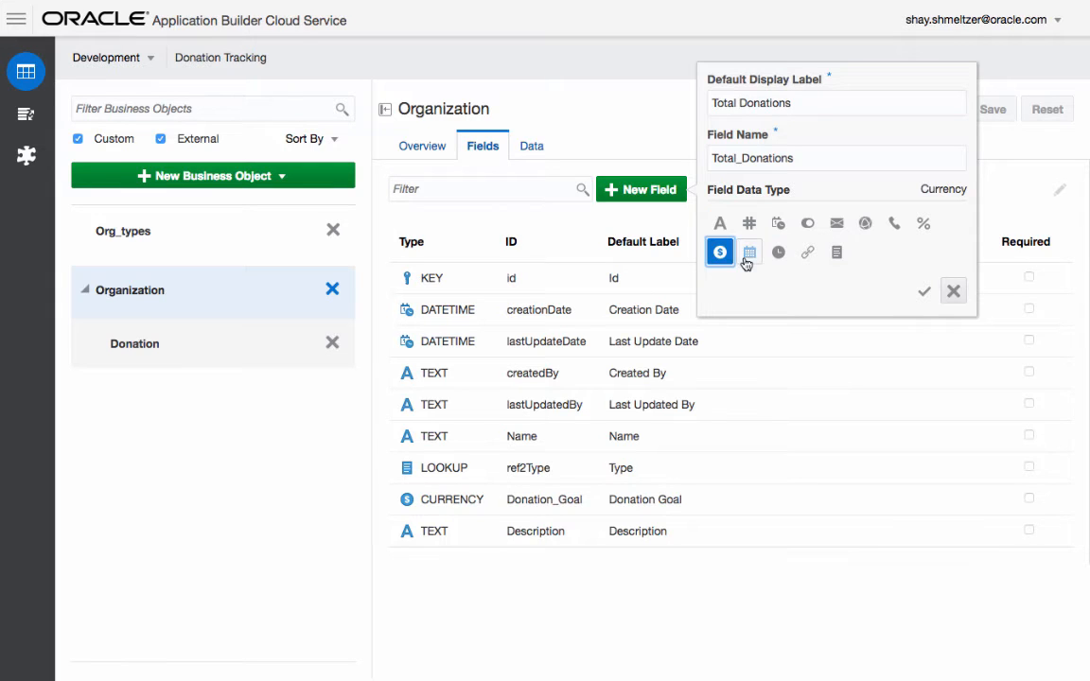
pyautogui.click(925, 290)
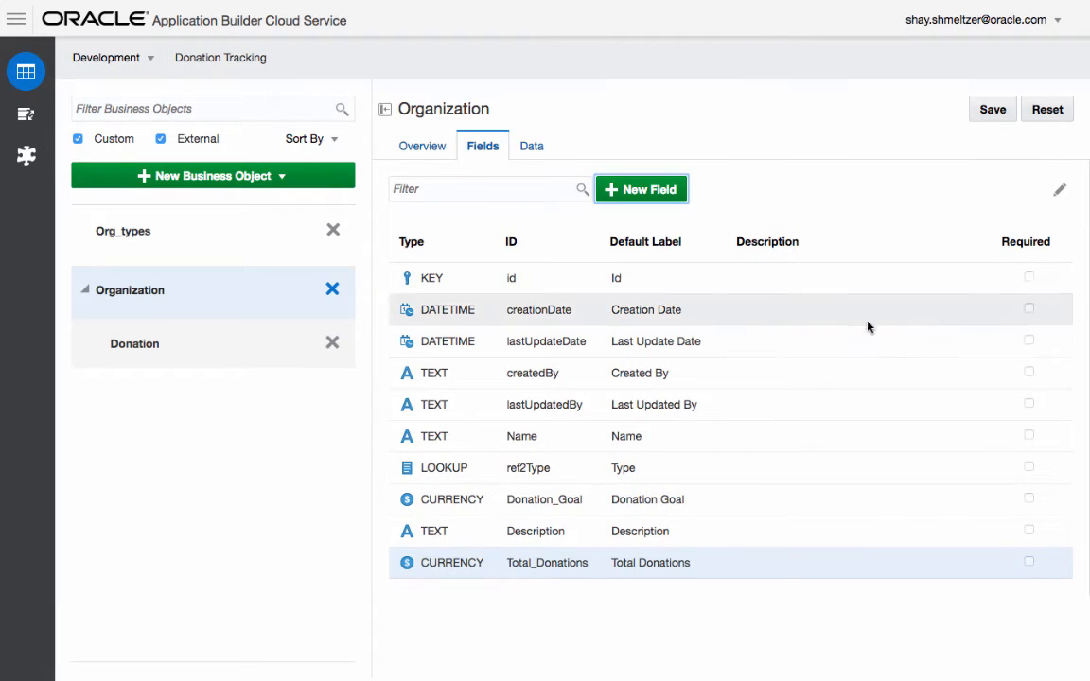
# Set the Total_Donations field's value calculation to aggregate from related object data.
pyautogui.click(815, 567)
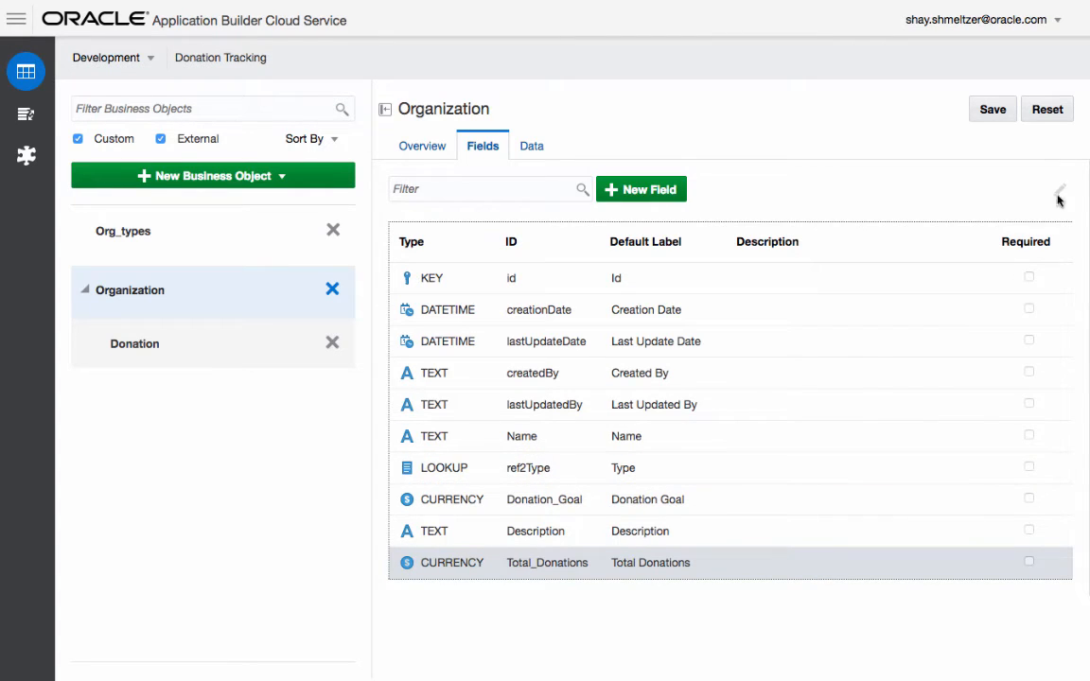
pyautogui.click(830, 560)
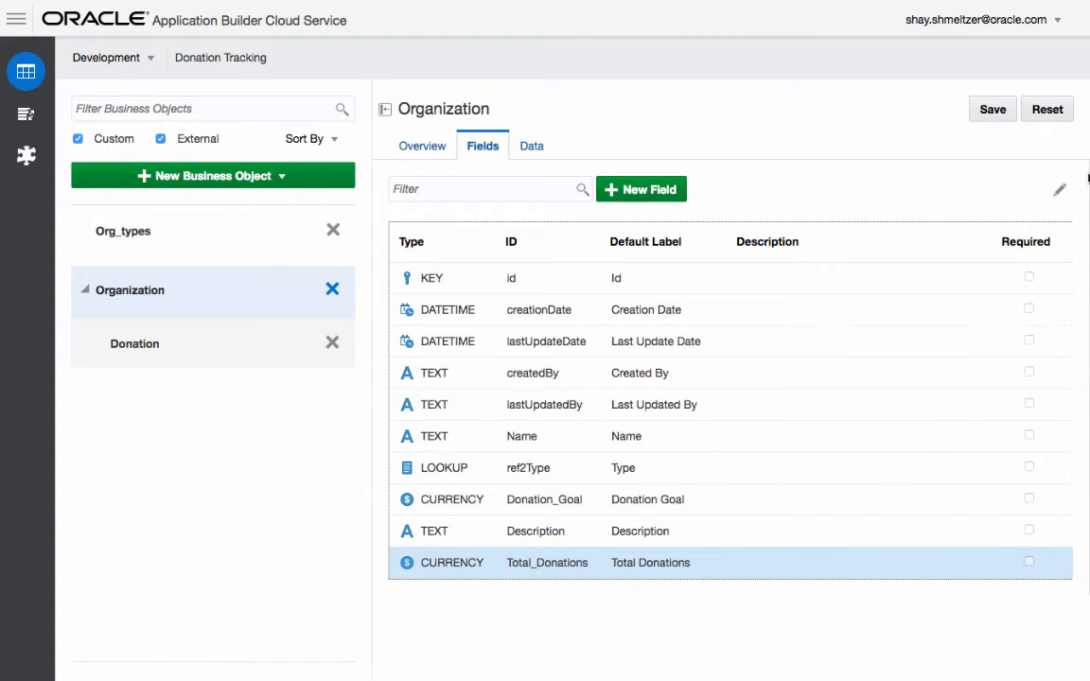
pyautogui.click(1061, 190)
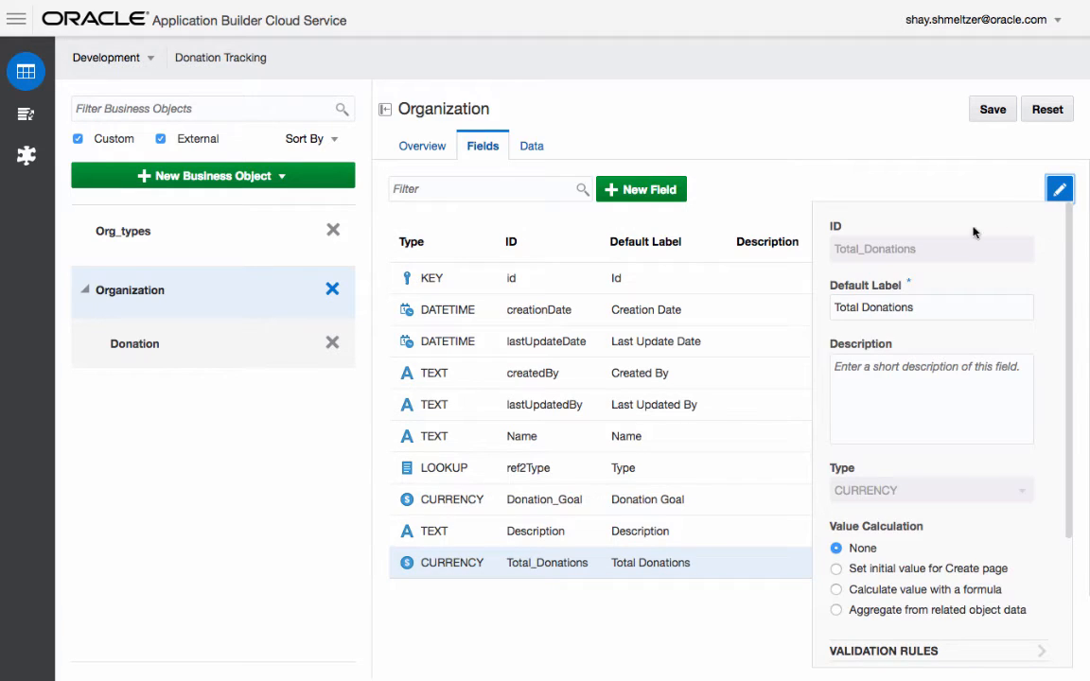
pyautogui.scroll(-2, 954, 286)
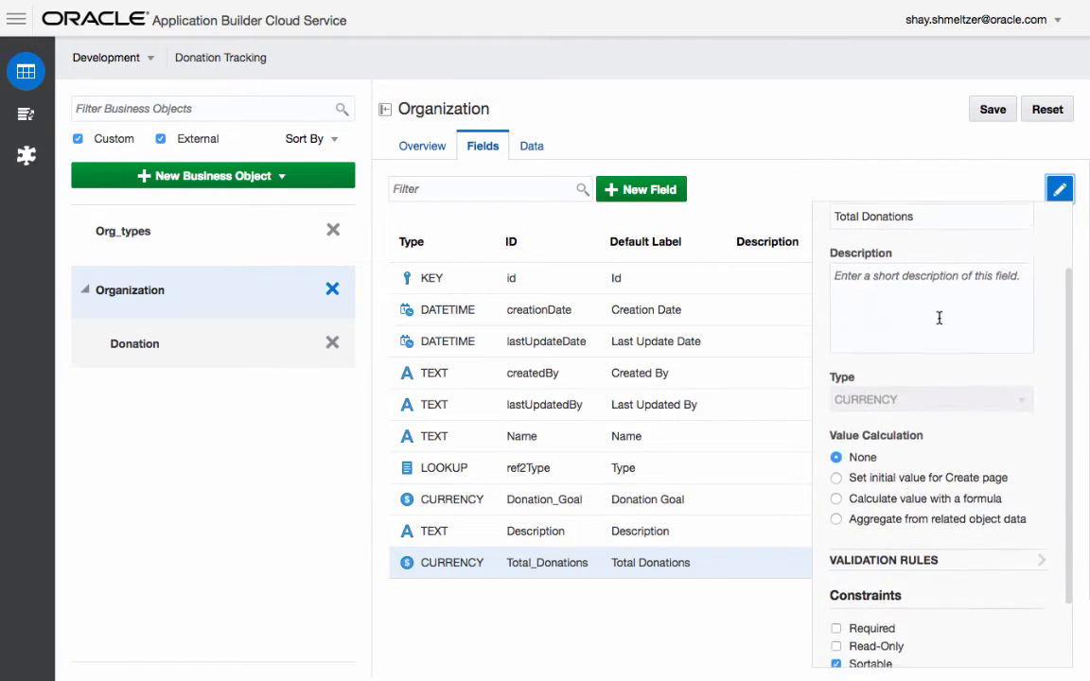
pyautogui.click(903, 517)
pyautogui.scroll(-1, 903, 518)
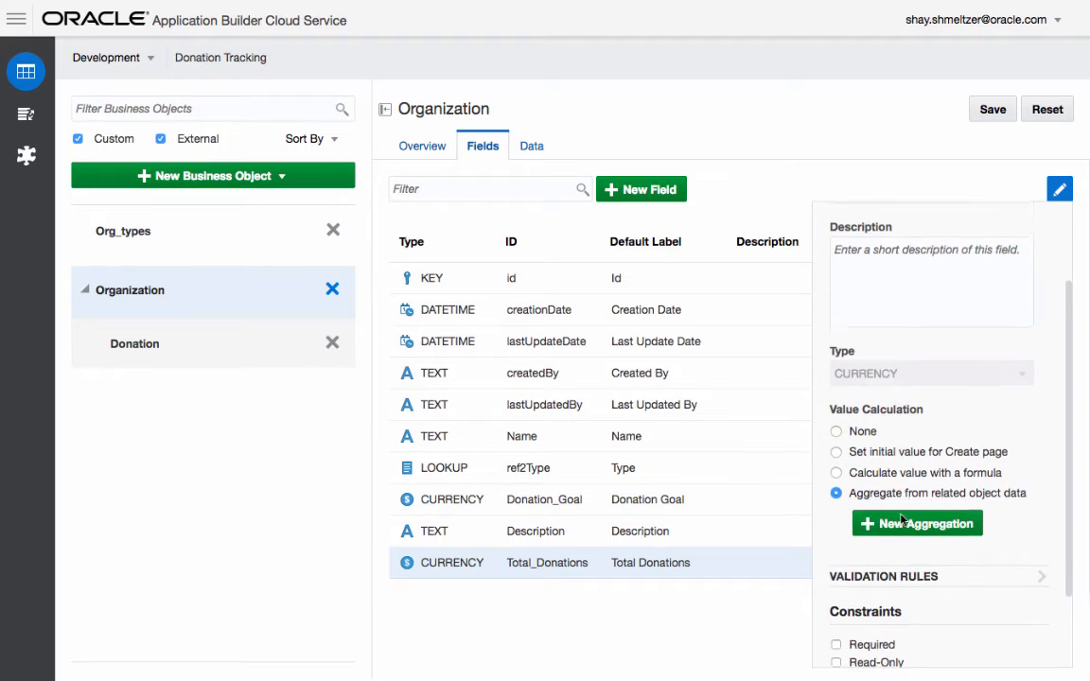
# Define the Total_Donations aggregation as the Total of Donation's How Much field and save the Organization object.
pyautogui.click(916, 520)
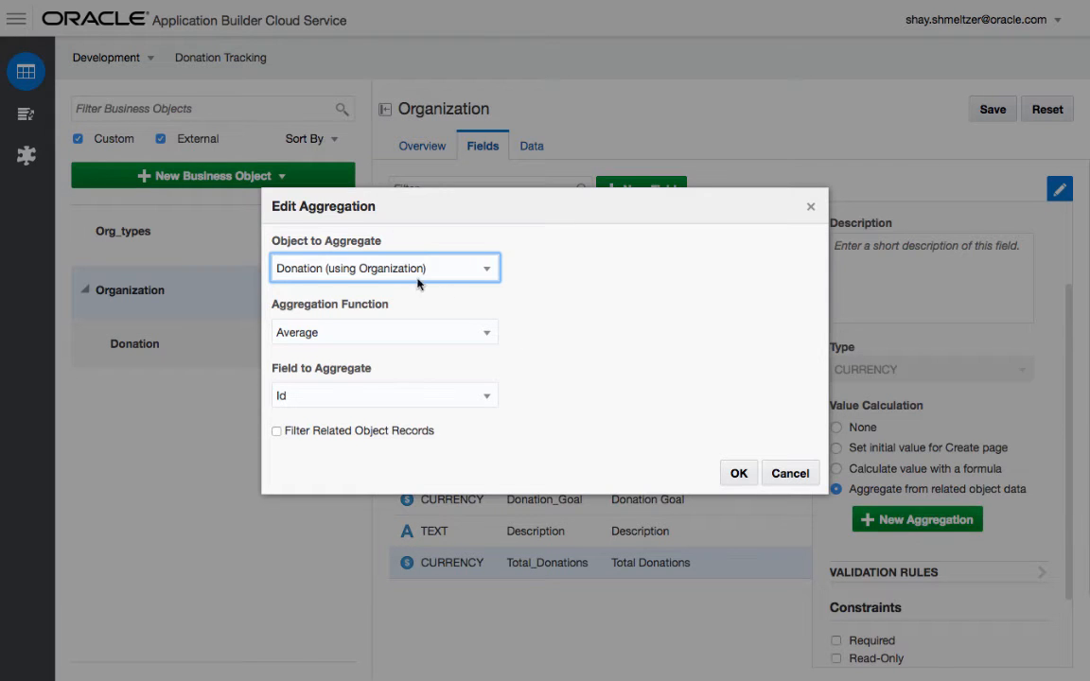
pyautogui.click(392, 333)
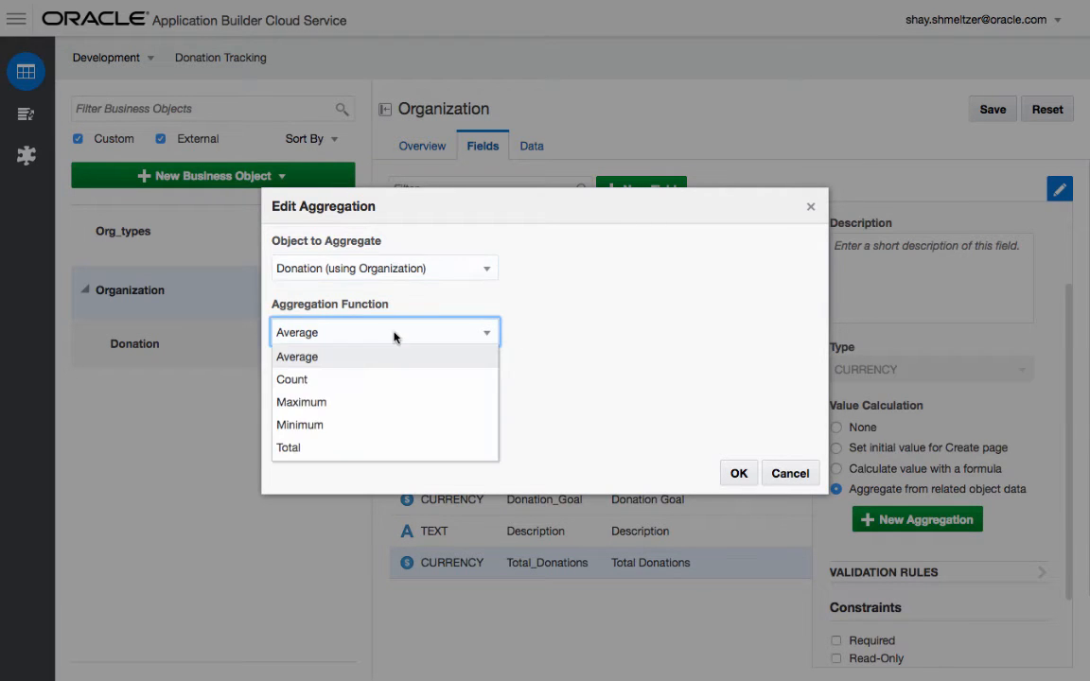
pyautogui.click(378, 446)
pyautogui.click(370, 396)
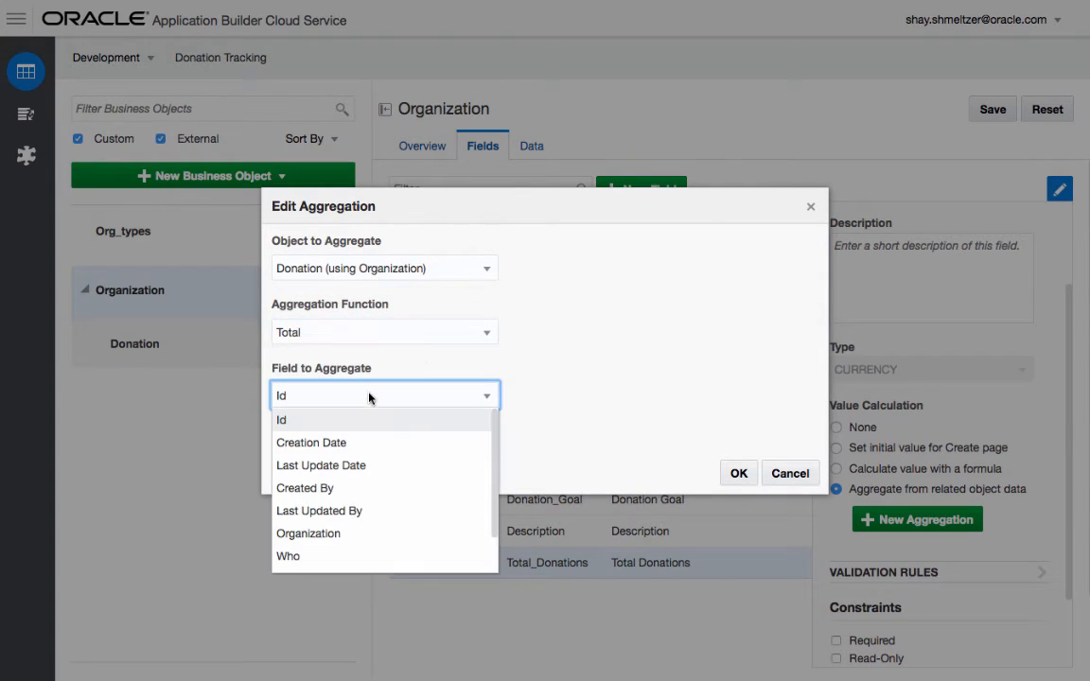
pyautogui.scroll(-1, 365, 454)
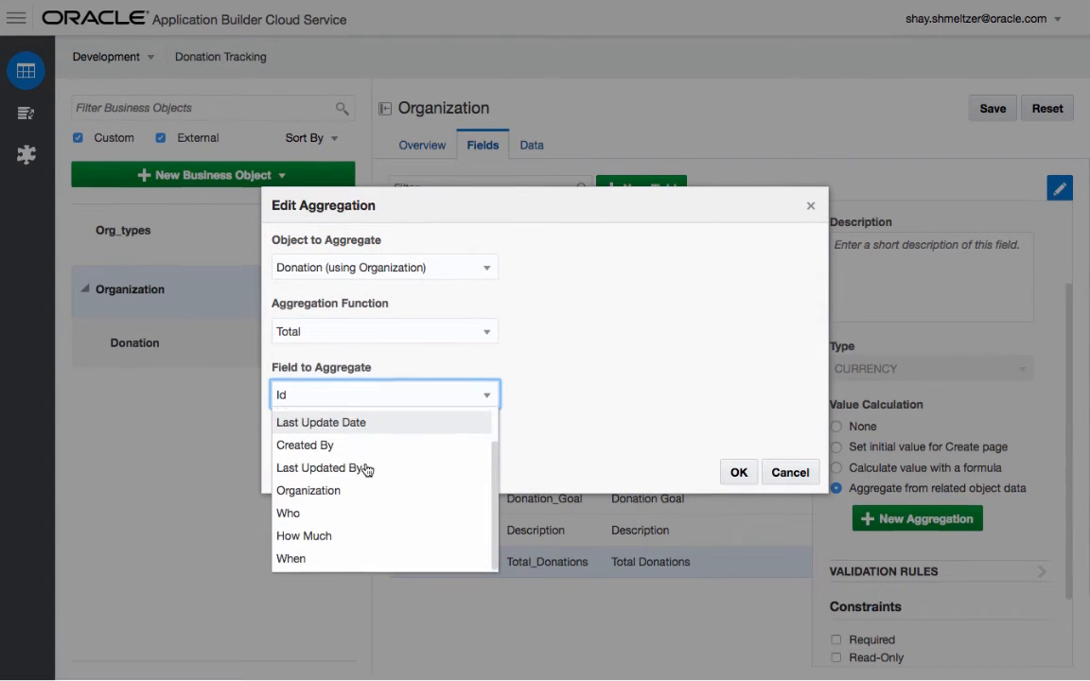
pyautogui.click(352, 538)
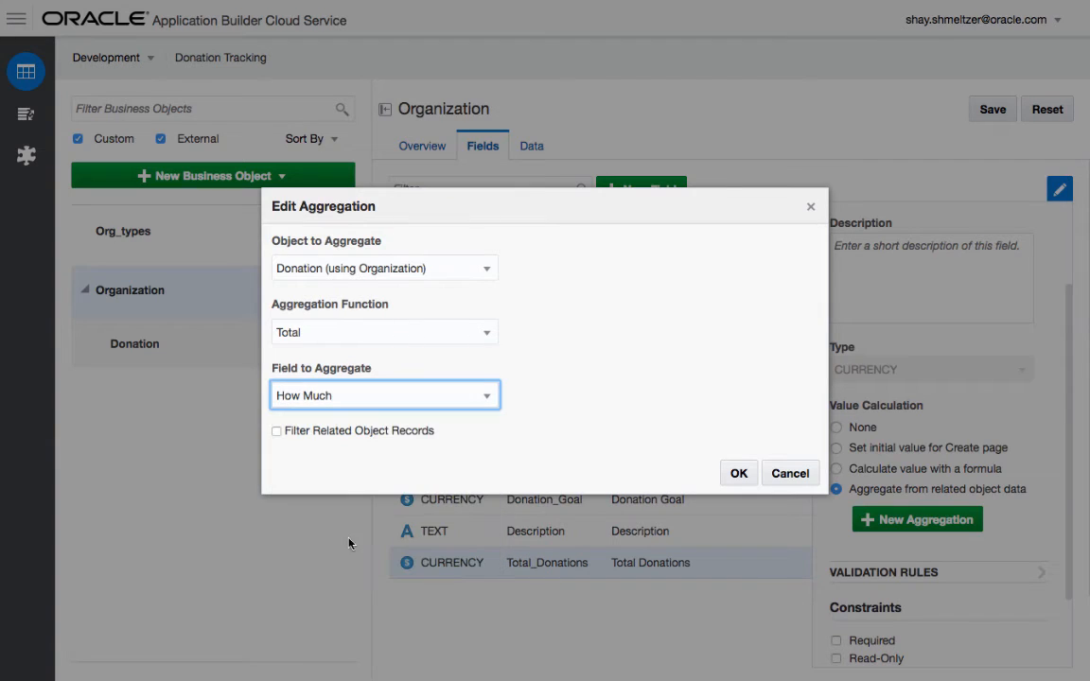
pyautogui.click(734, 473)
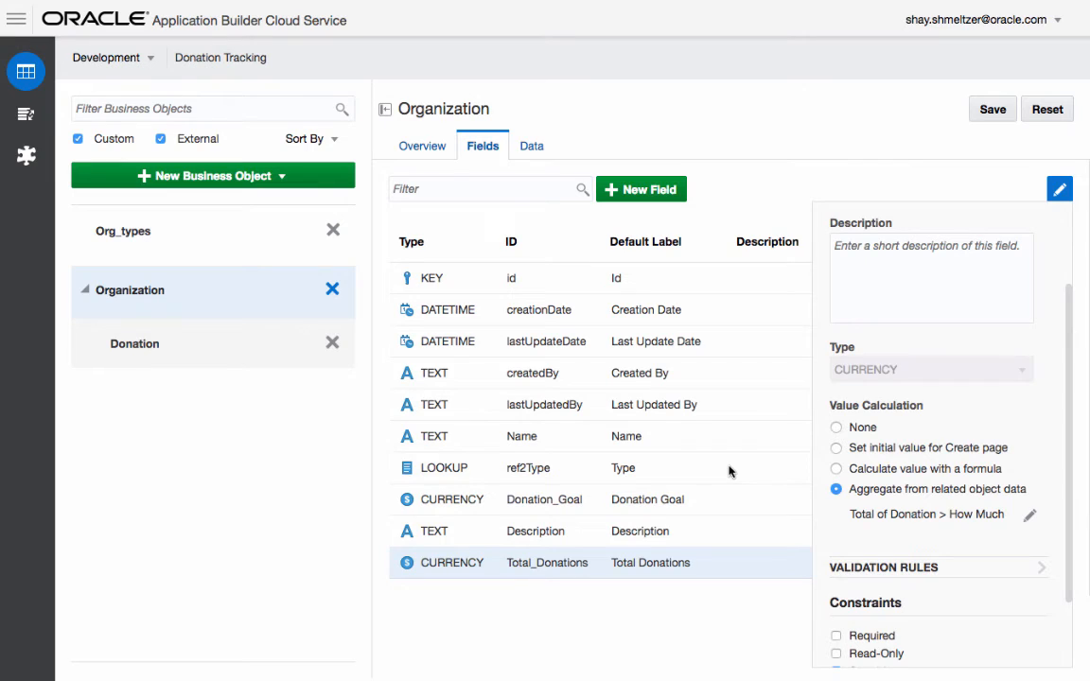
pyautogui.click(993, 109)
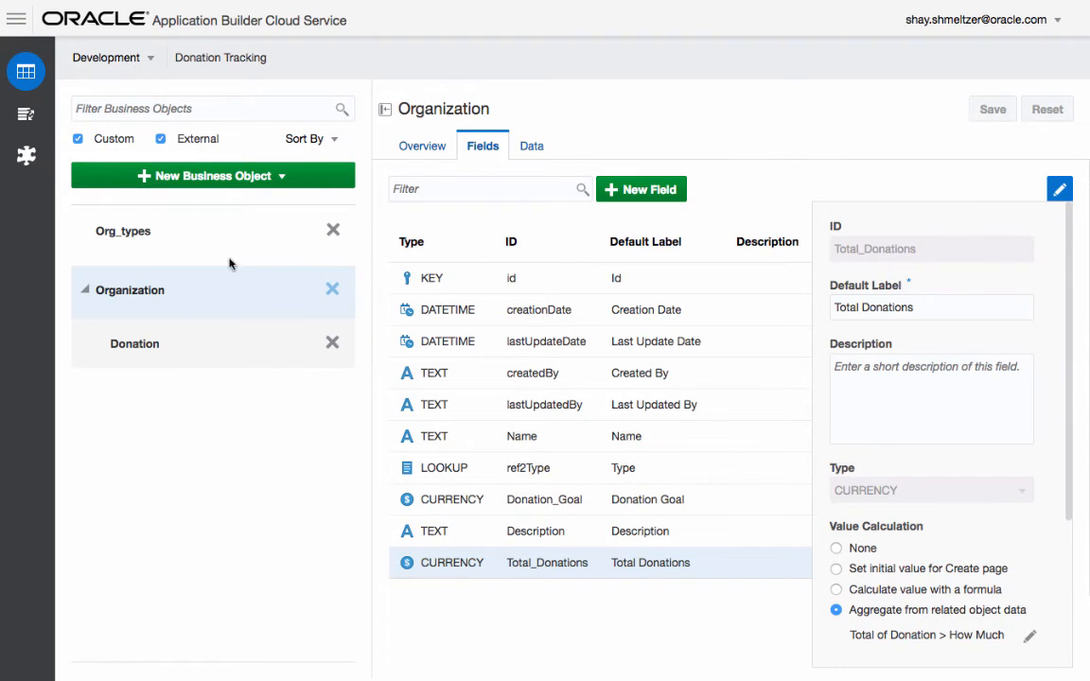
# Place the Organization's Total Donations field below Type in the form on the Edit Organization page.
pyautogui.click(16, 19)
pyautogui.click(52, 64)
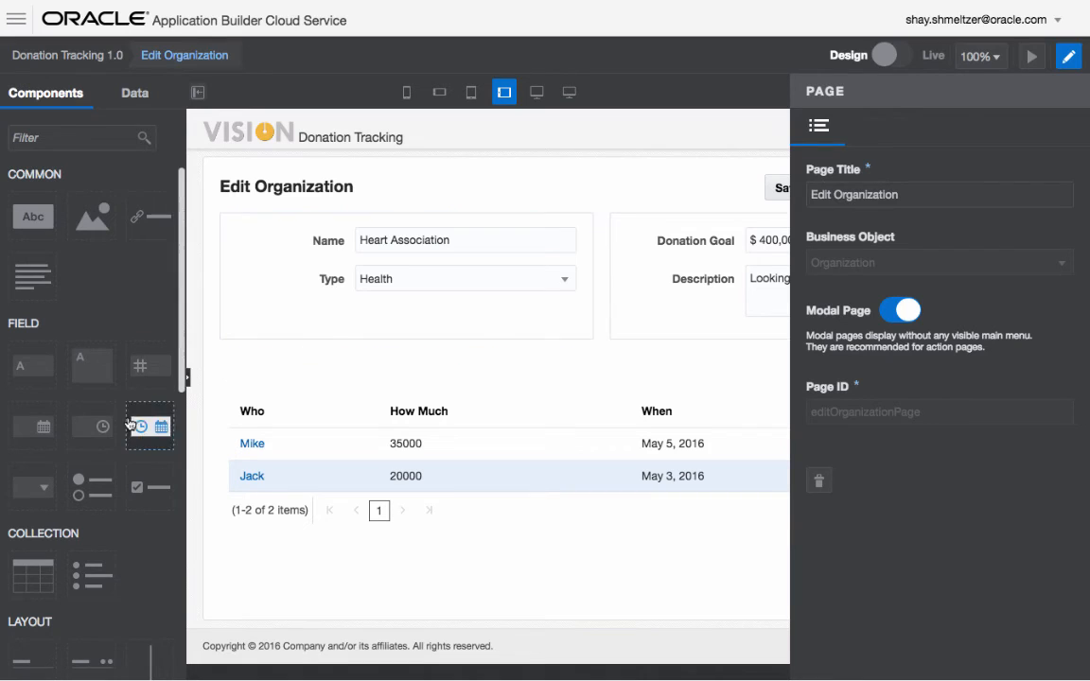
pyautogui.click(137, 101)
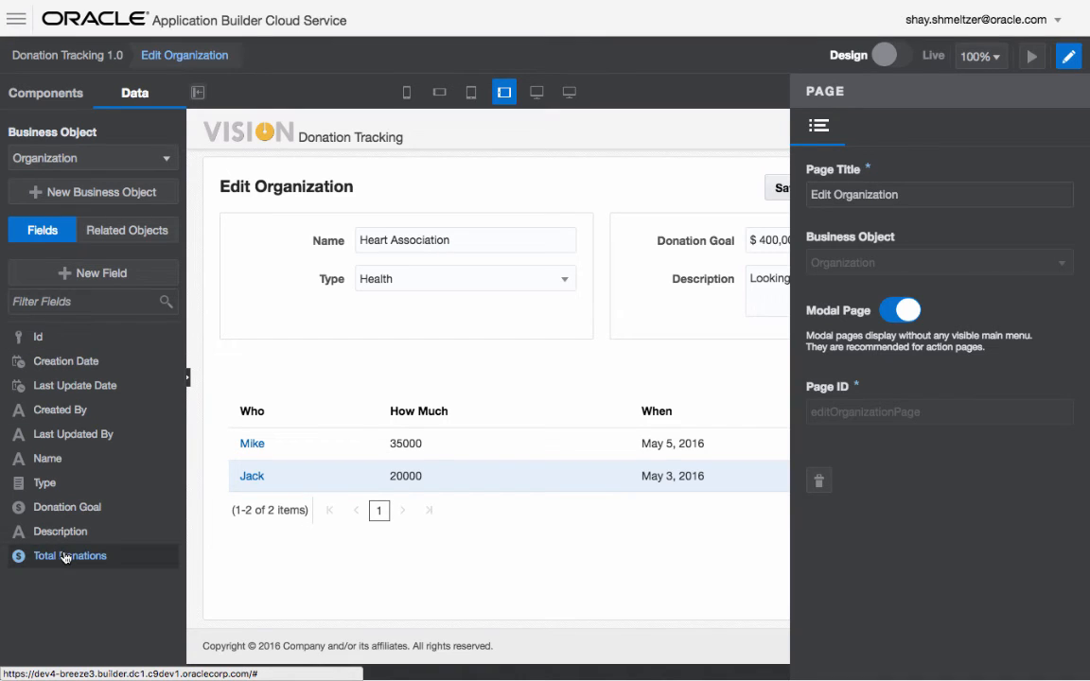
pyautogui.moveTo(65, 558); pyautogui.dragTo(386, 316)
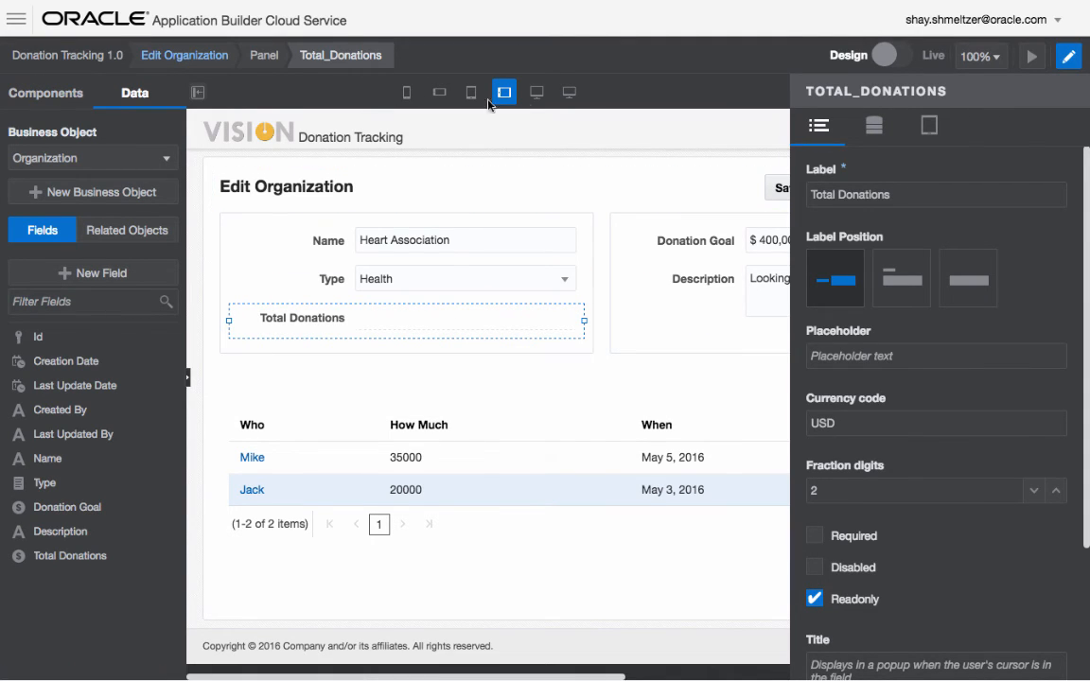
# Run the page preview, leave the Heart Association record without saving, and open the Bright Future organization for editing.
pyautogui.click(1032, 57)
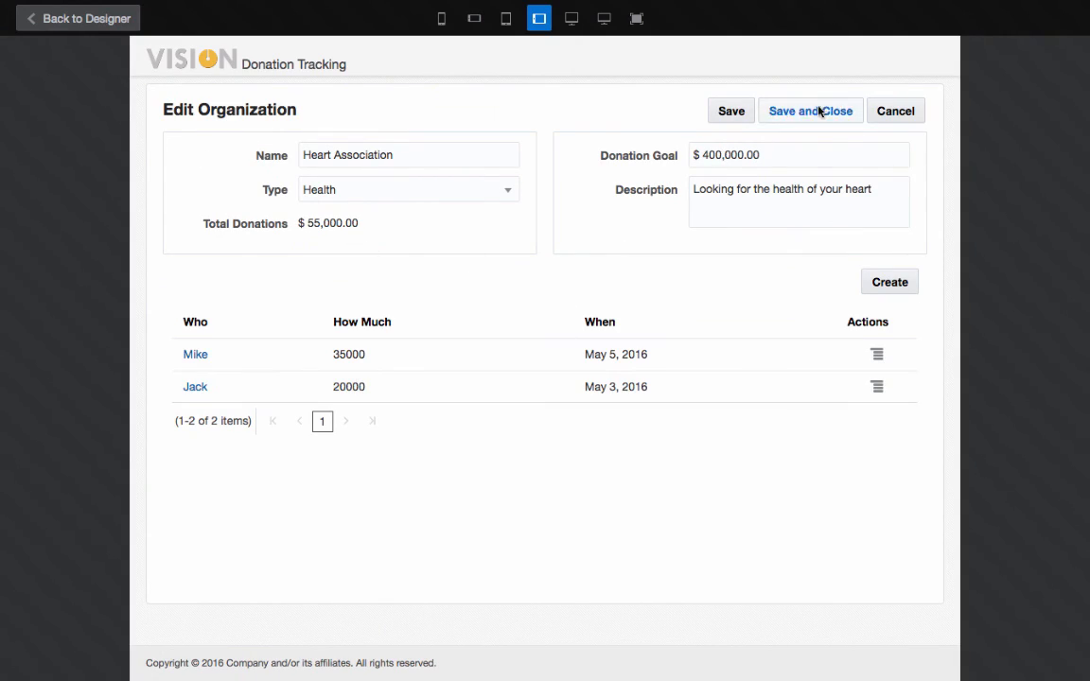
pyautogui.click(884, 112)
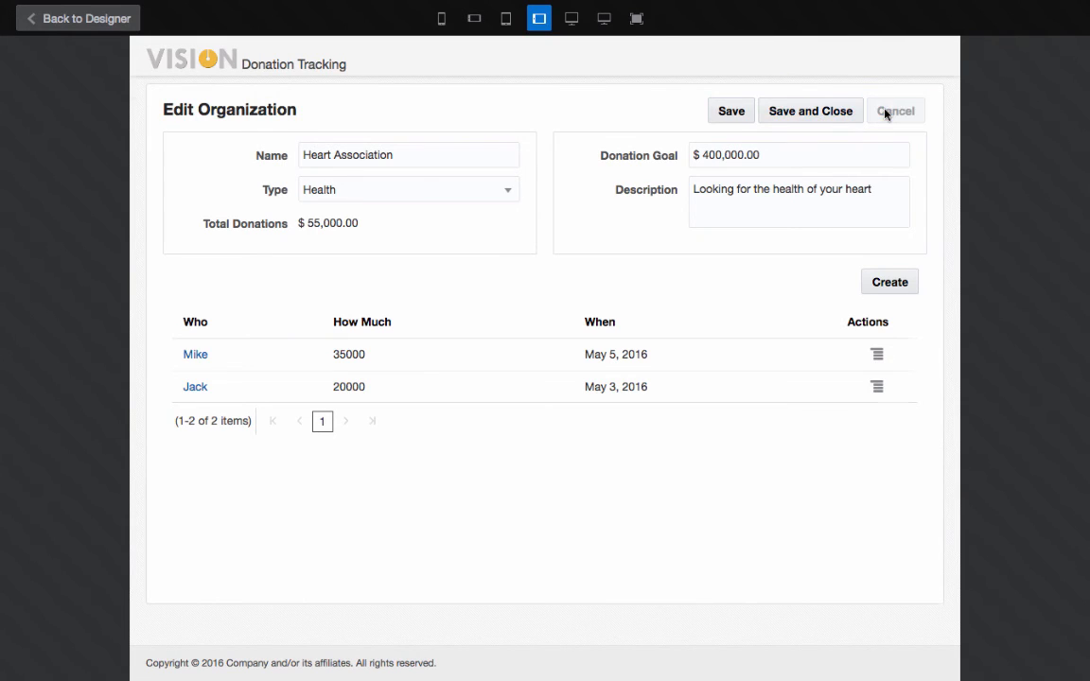
pyautogui.click(232, 277)
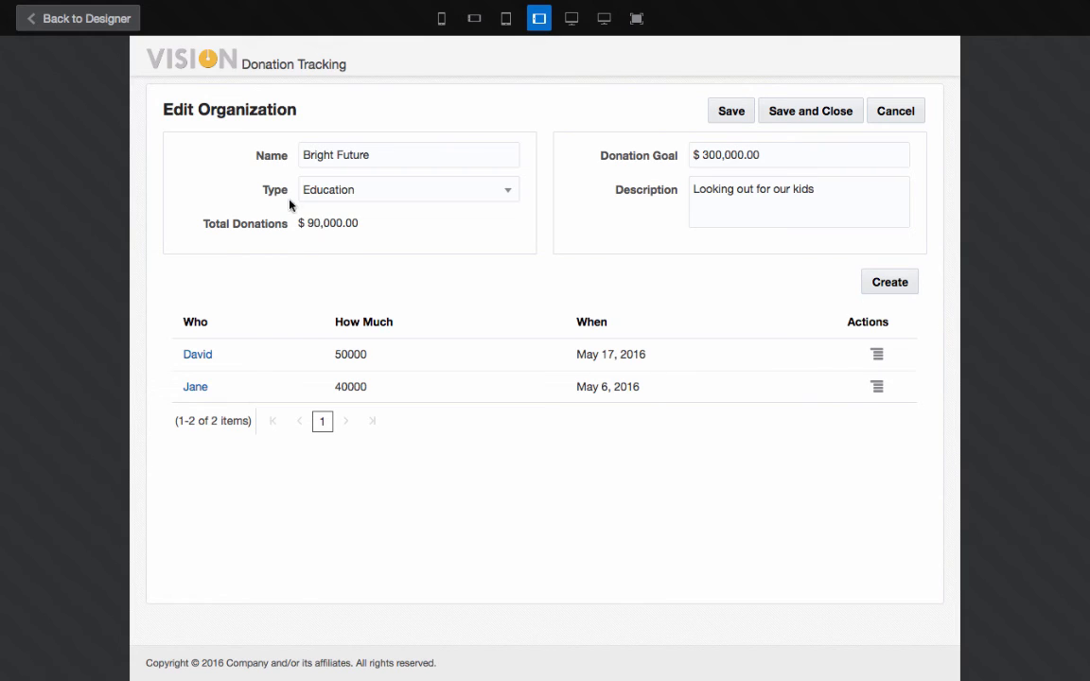
# Start a new donation for Bright Future, enter the donor's first name and test the range rule with How Much 123000.
pyautogui.click(880, 284)
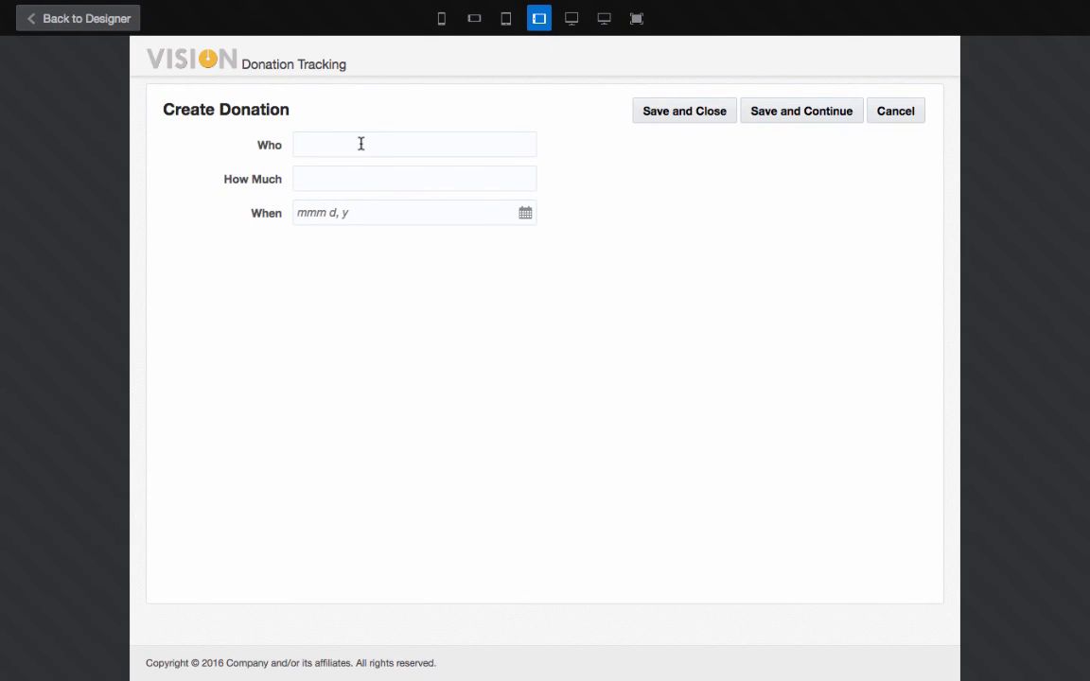
pyautogui.write('Janice')
pyautogui.press('Tab')
pyautogui.write('123000')
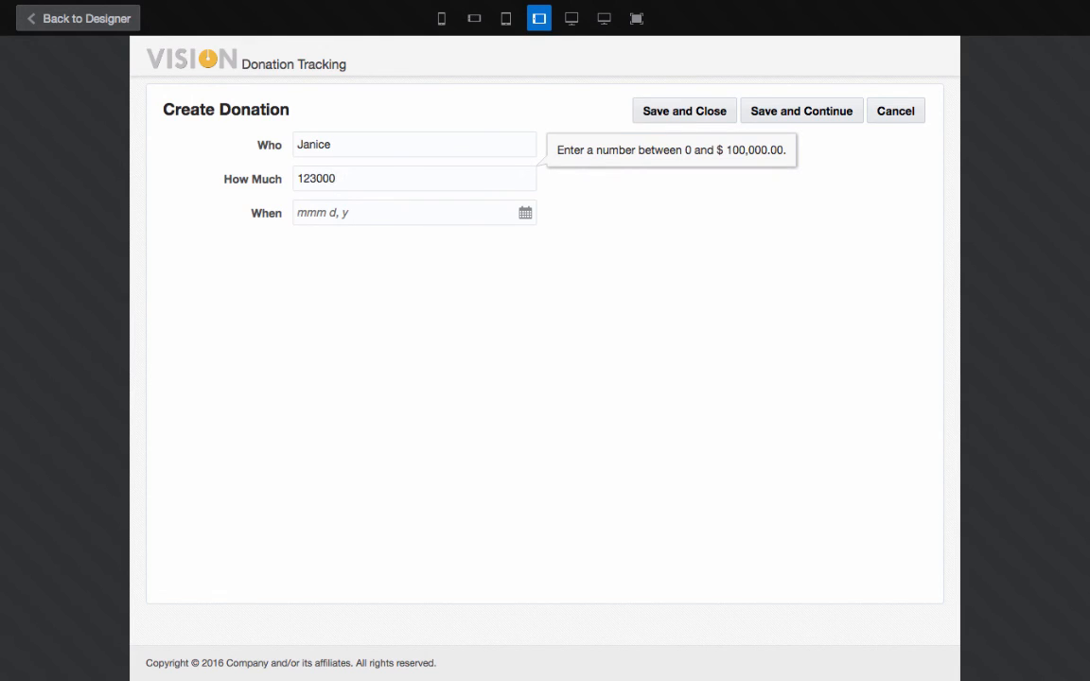
pyautogui.press('Tab')
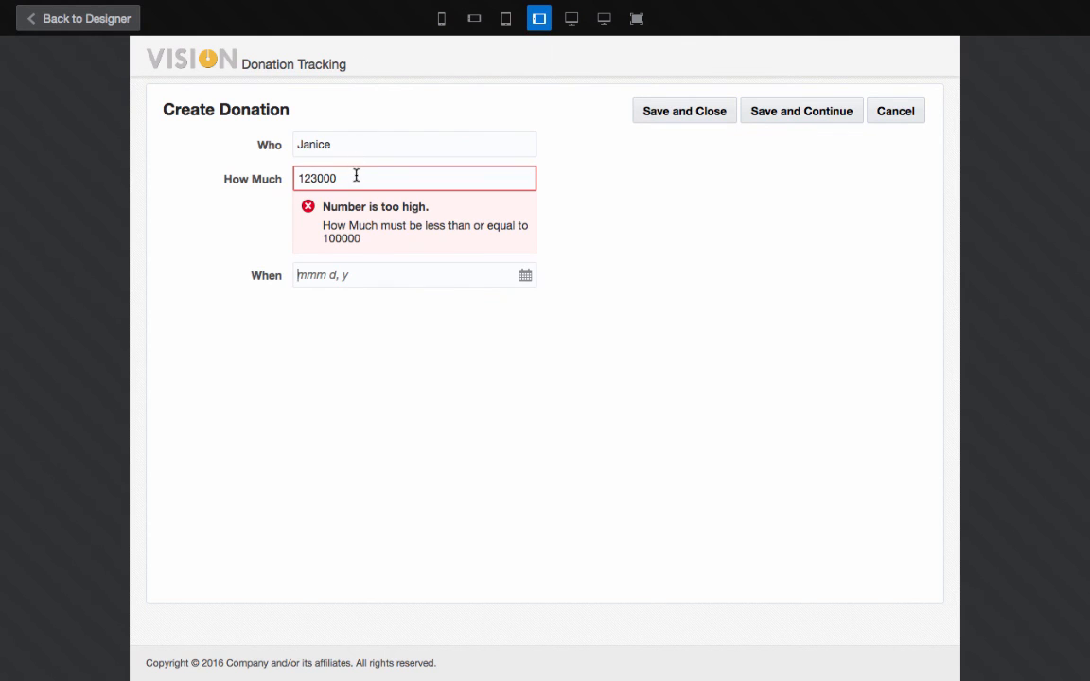
# Set How Much to 60,000 and the date to May 6, 2016, save and close the donation, and return to the designer.
pyautogui.moveTo(355, 176); pyautogui.dragTo(311, 178)
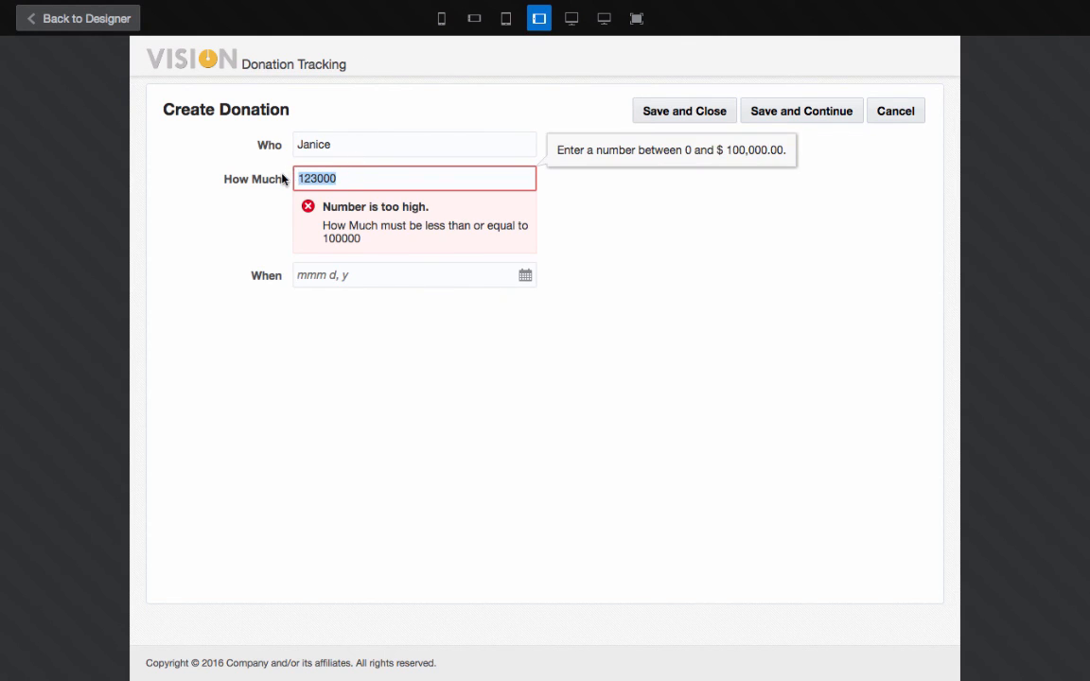
pyautogui.write('60,')
pyautogui.write('000')
pyautogui.press('Tab')
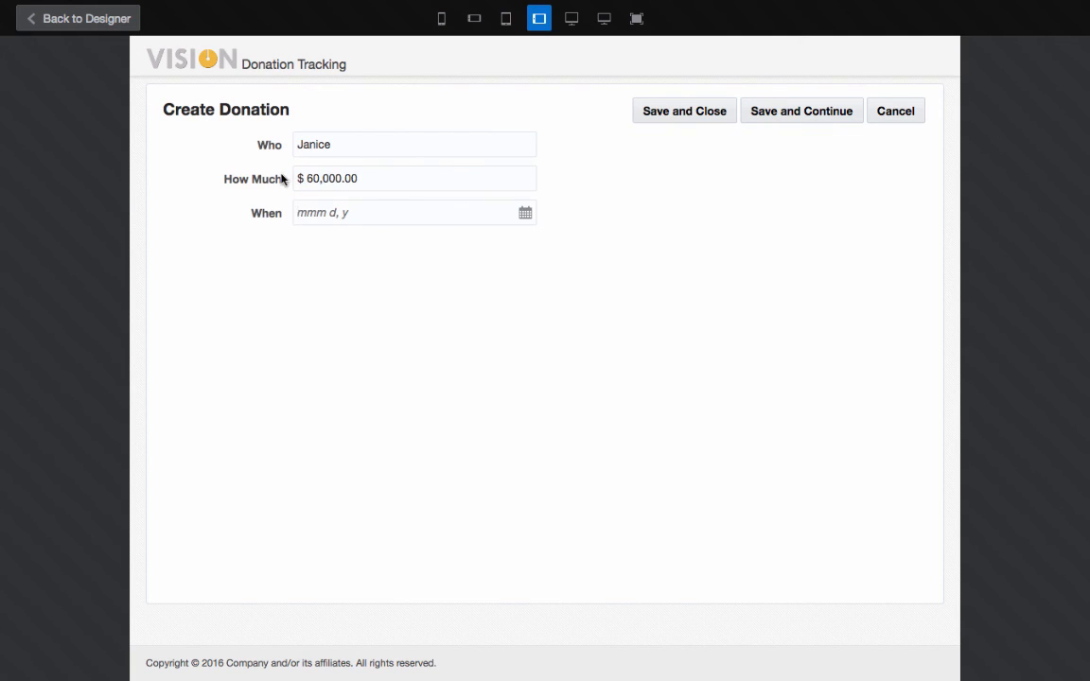
pyautogui.click(524, 215)
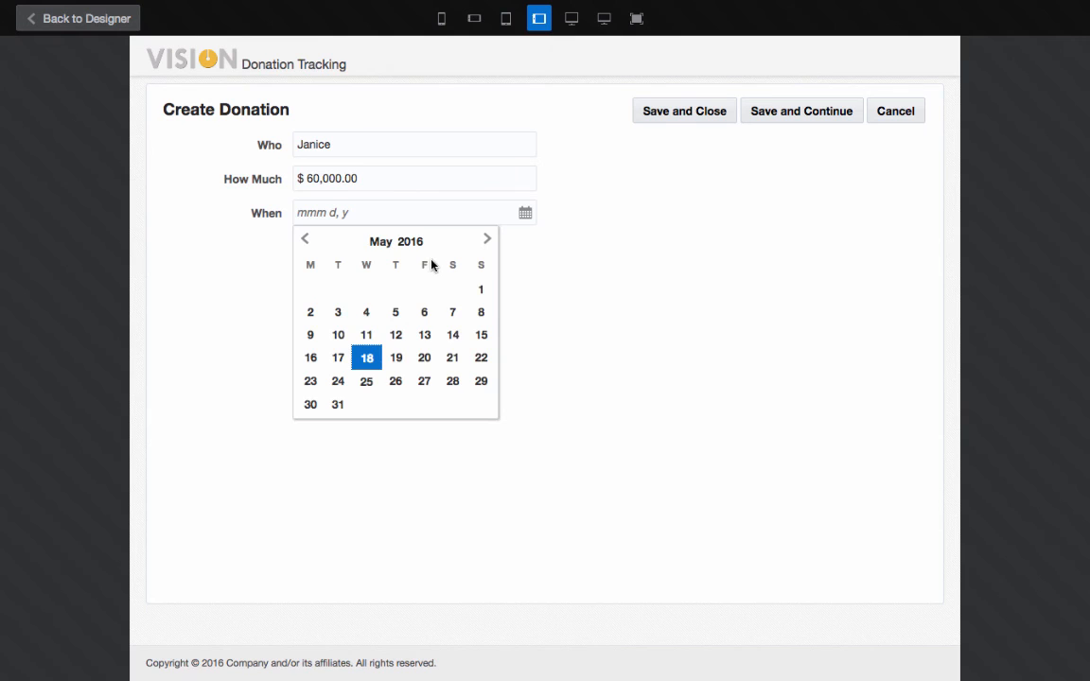
pyautogui.click(431, 314)
pyautogui.click(677, 118)
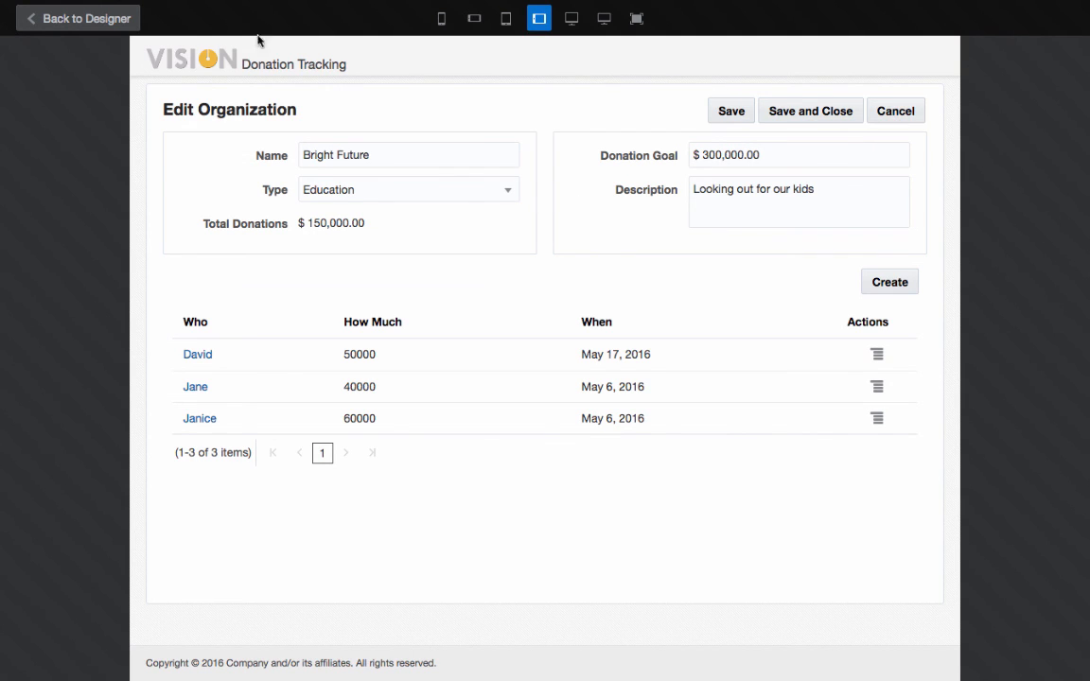
pyautogui.click(73, 19)
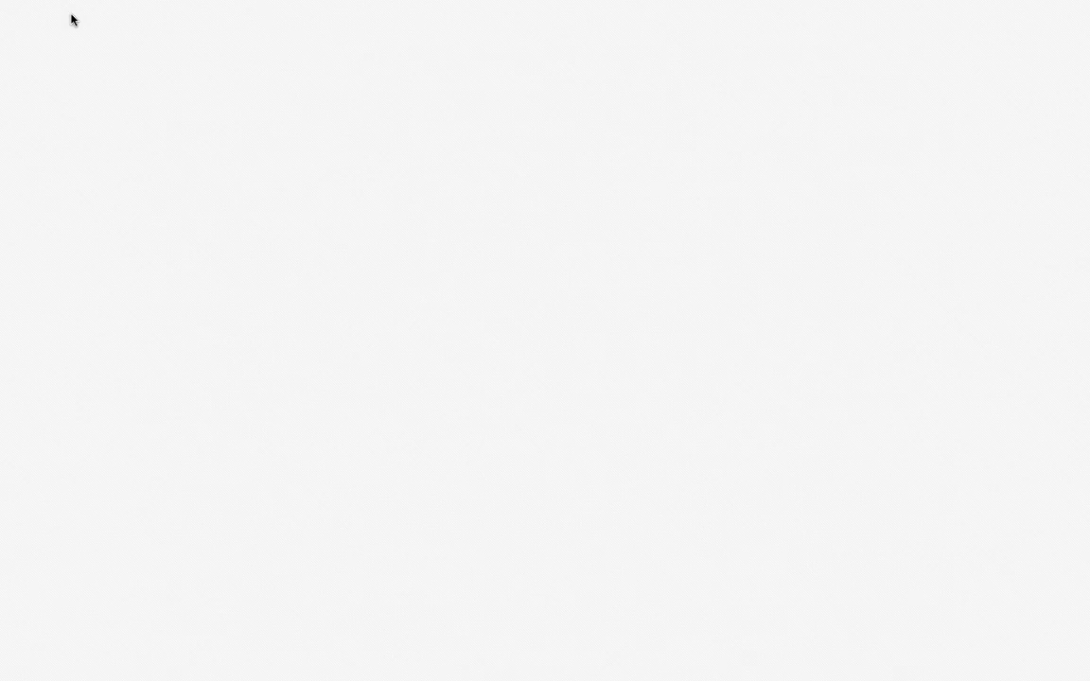